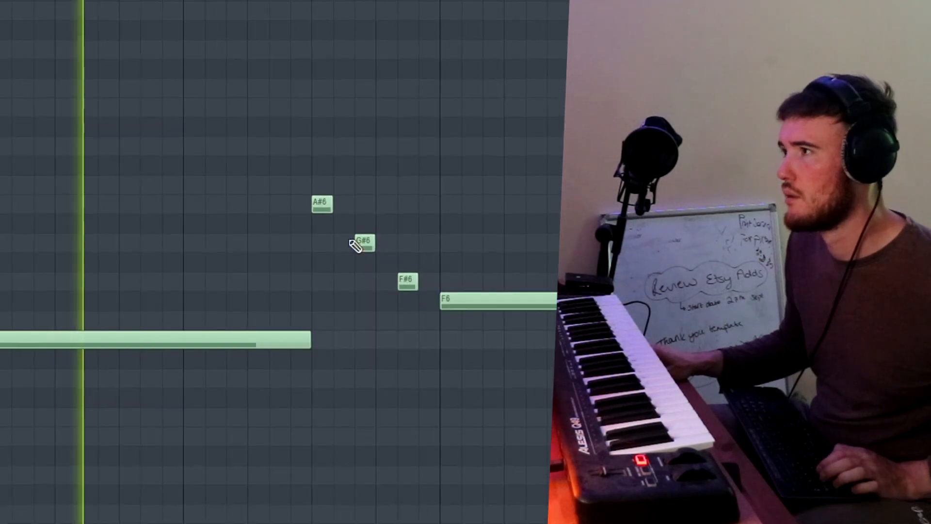
Extend the A#6, G#6 and F#6 notes with legato so each meets the next note, and save the project
left_click_drag(306, 176, 422, 298)
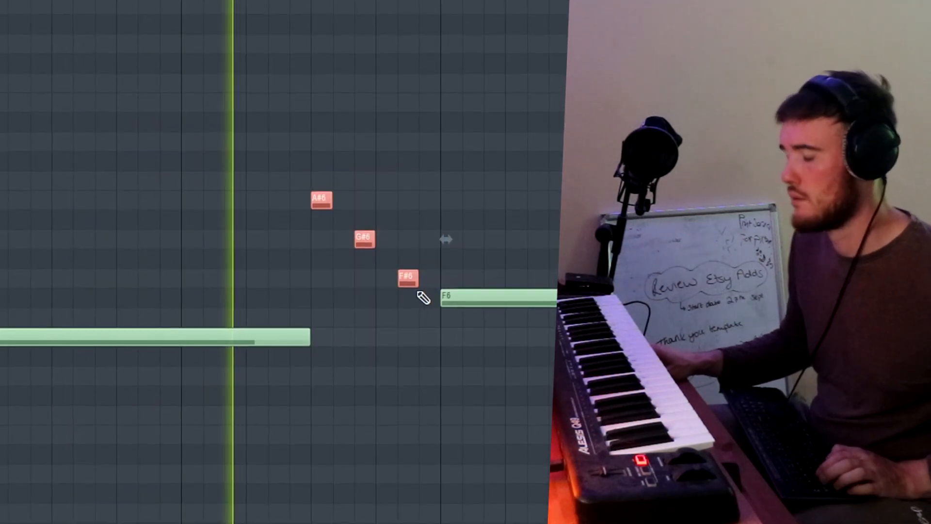
key("ctrl+l")
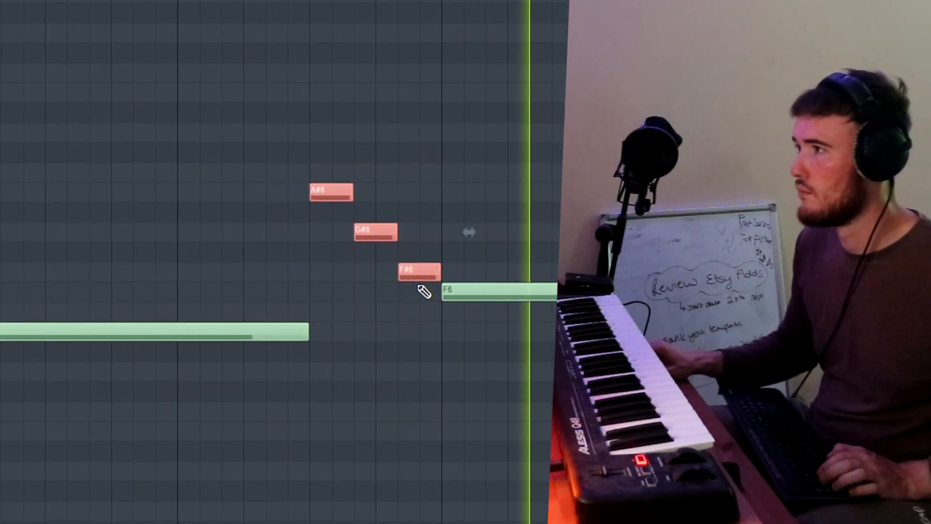
scroll(470, 228, "down", 3)
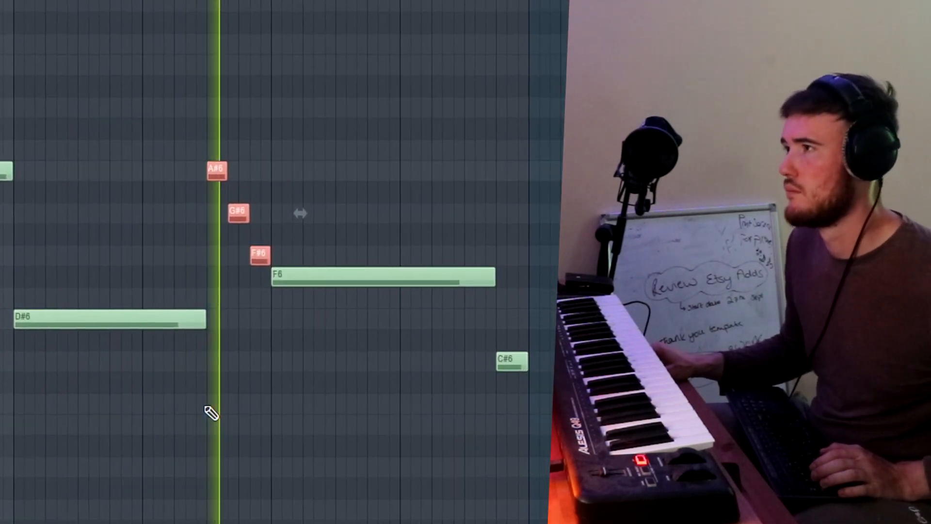
key("ctrl+d")
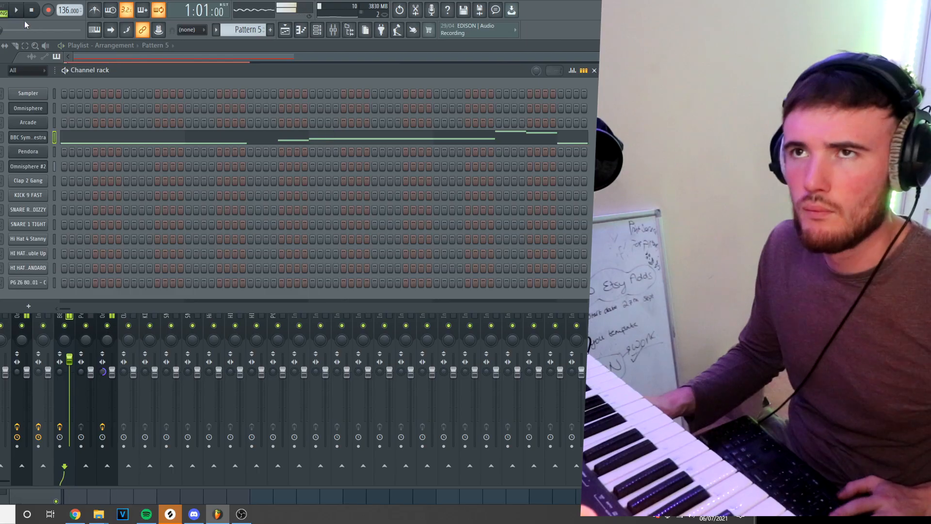
key("alt+f")
left_click(6, 55)
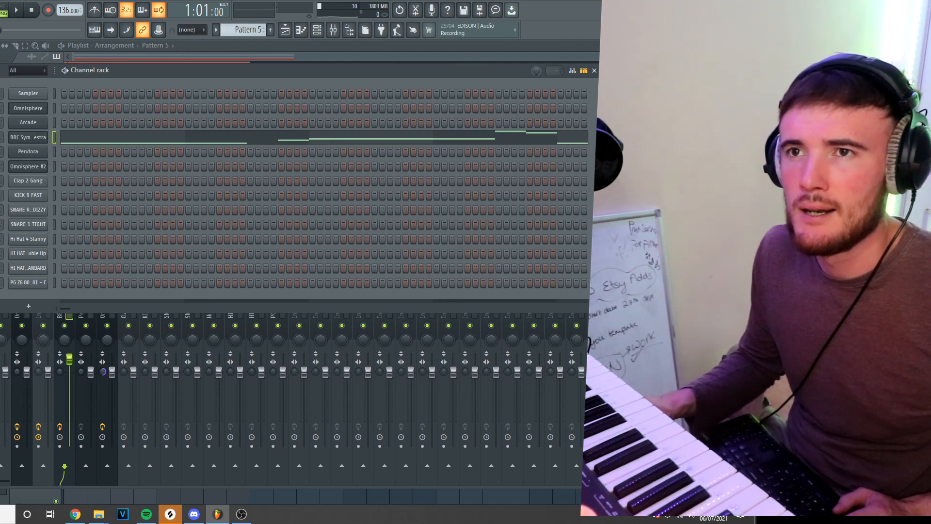
Delete the Pendora channel from the channel rack
right_click(43, 155)
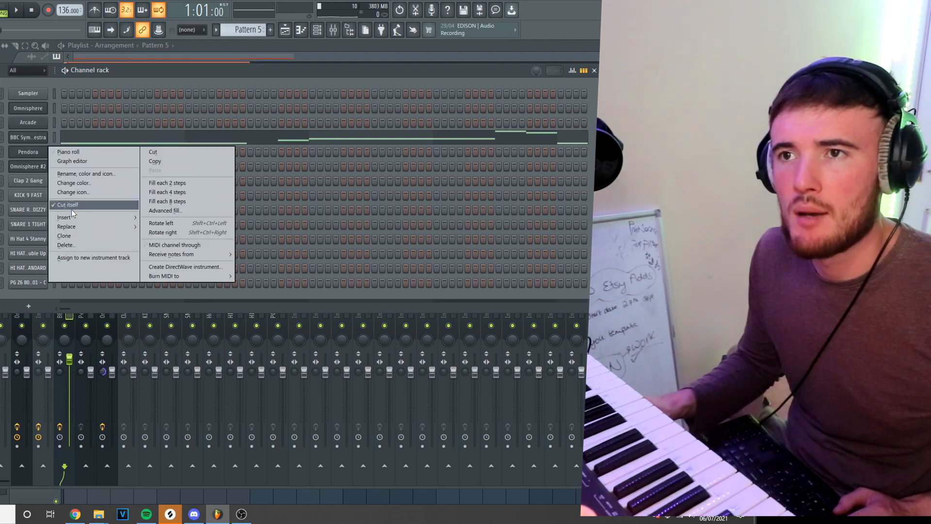
left_click(79, 244)
left_click(337, 289)
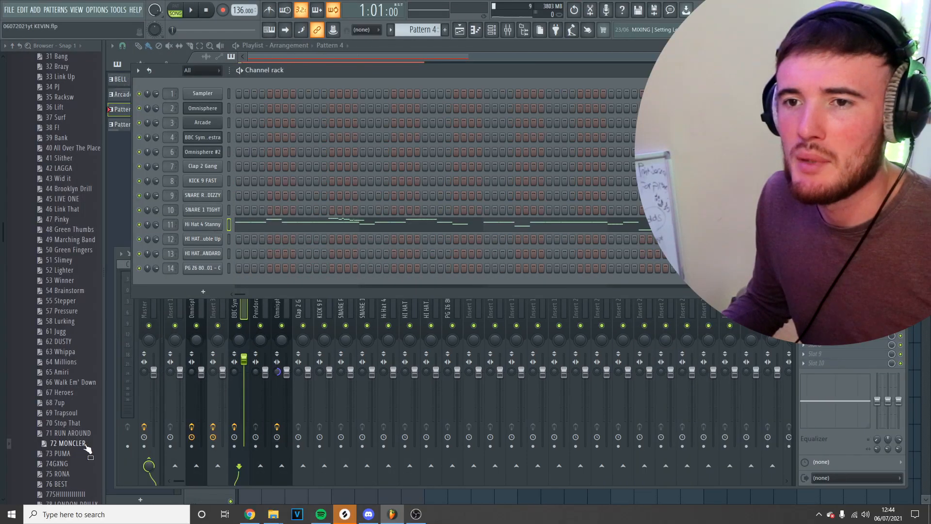
Open the Hi Hat 4 Stanny notes of Pattern 4 in the piano roll and play them back
left_click(273, 227)
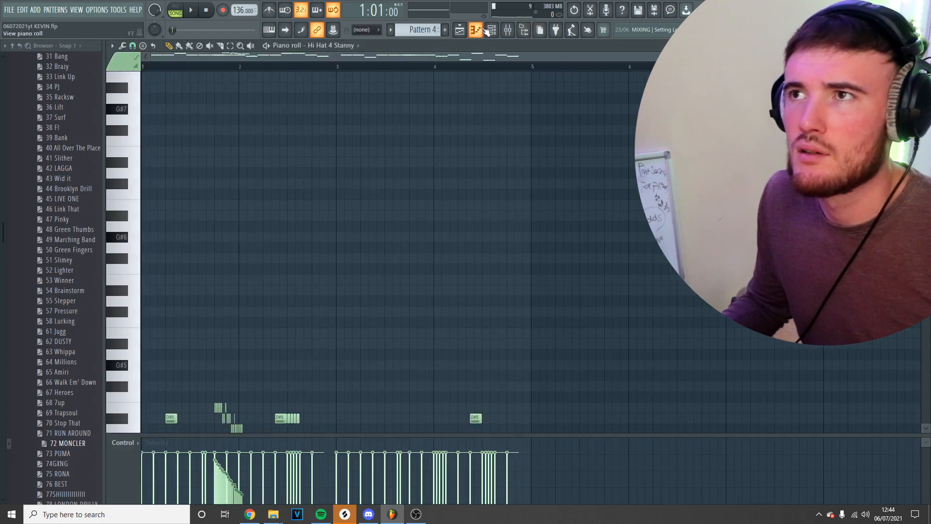
scroll(311, 128, "down", 5)
key("space")
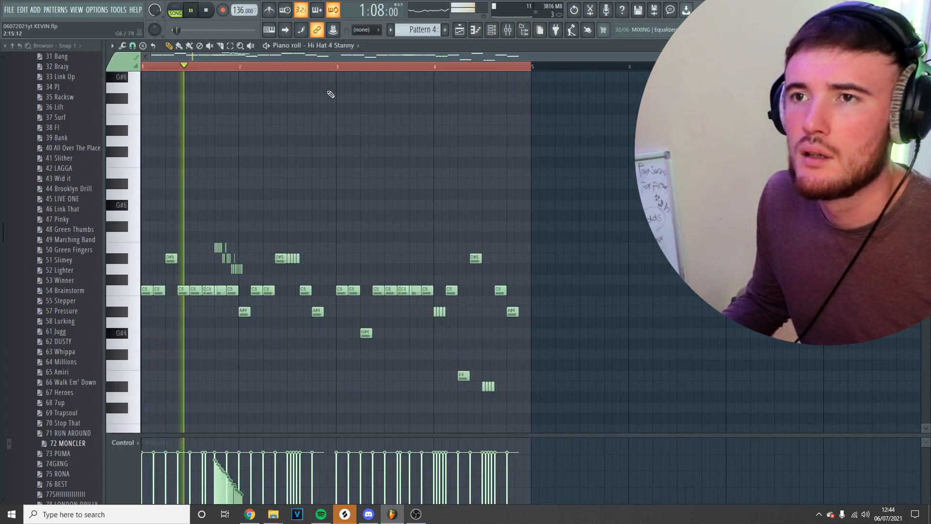
key("space")
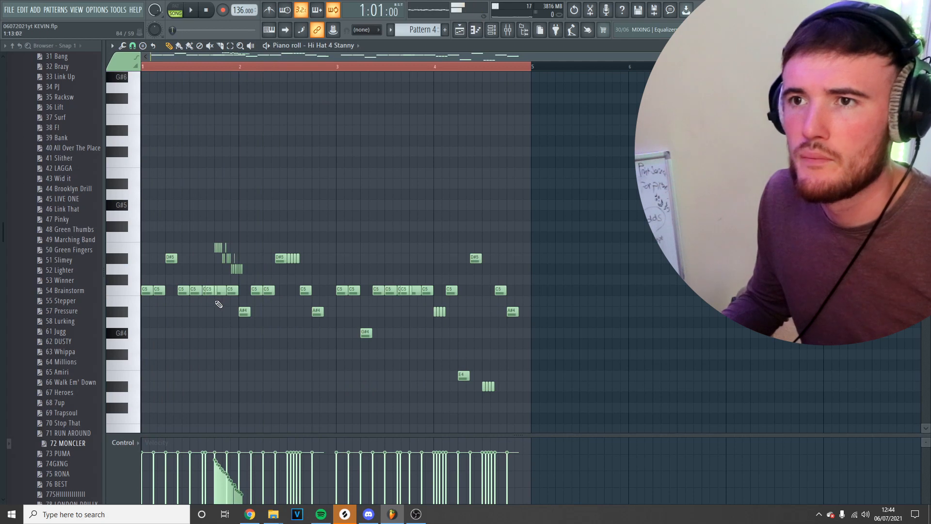
scroll(224, 228, "up", 2)
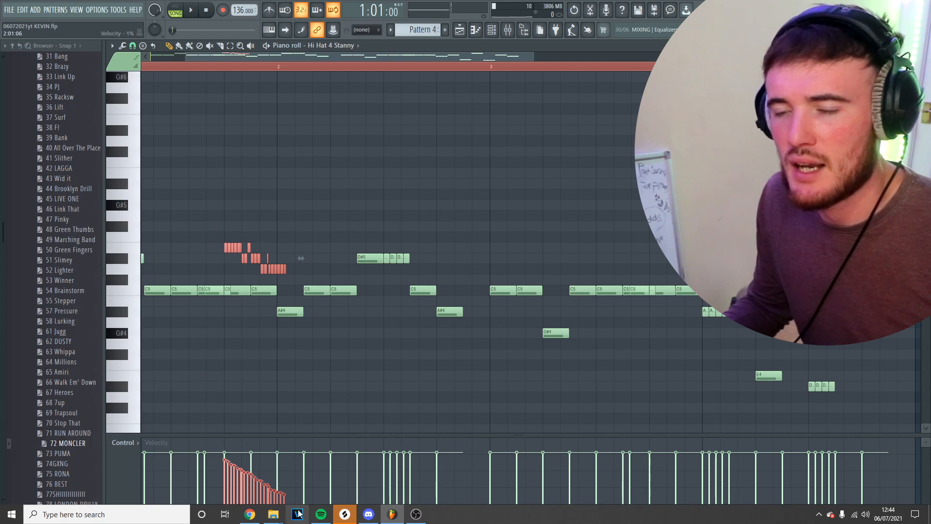
Inspect the note fine pitch of the selected hi-hat roll, and return the control lane to note velocity
left_click(123, 443)
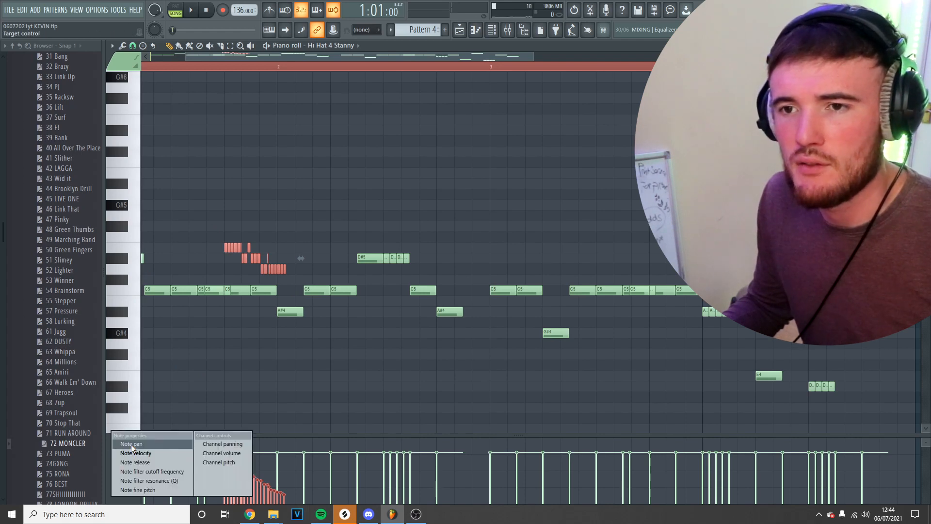
left_click(153, 489)
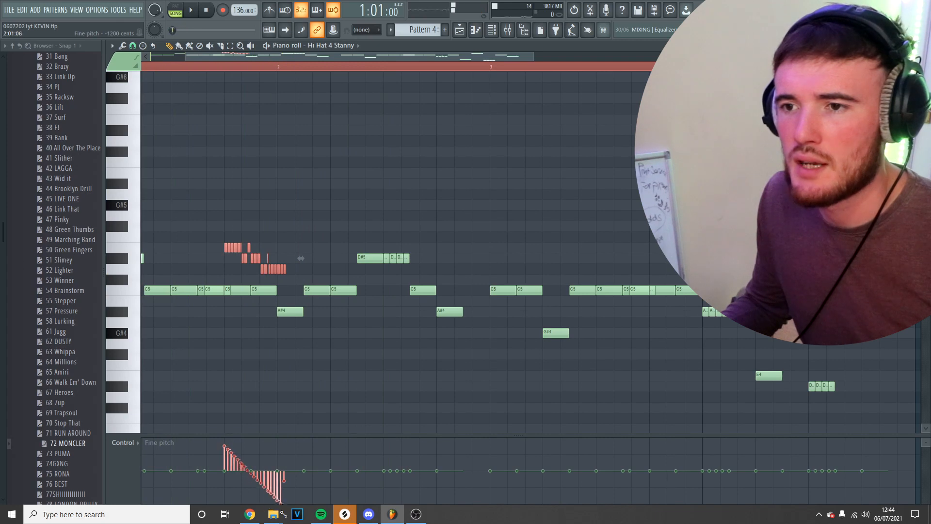
left_click(123, 442)
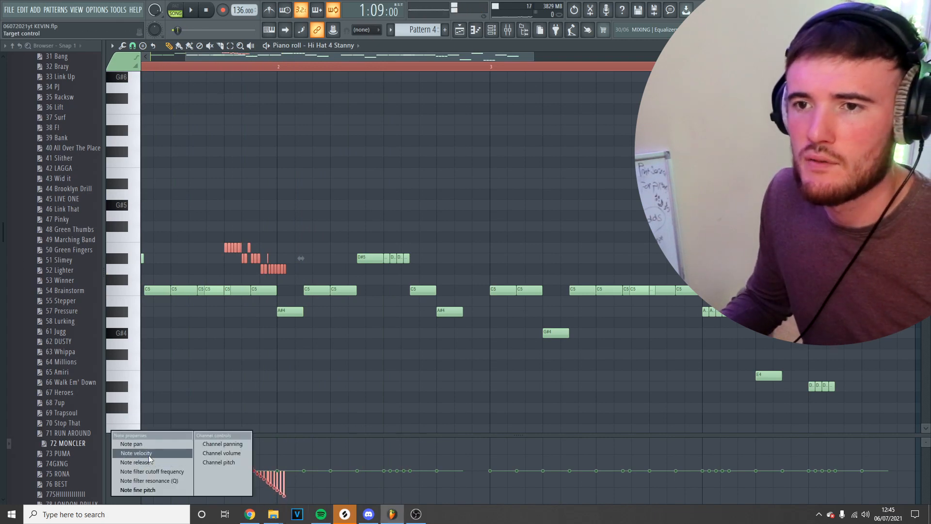
left_click(137, 453)
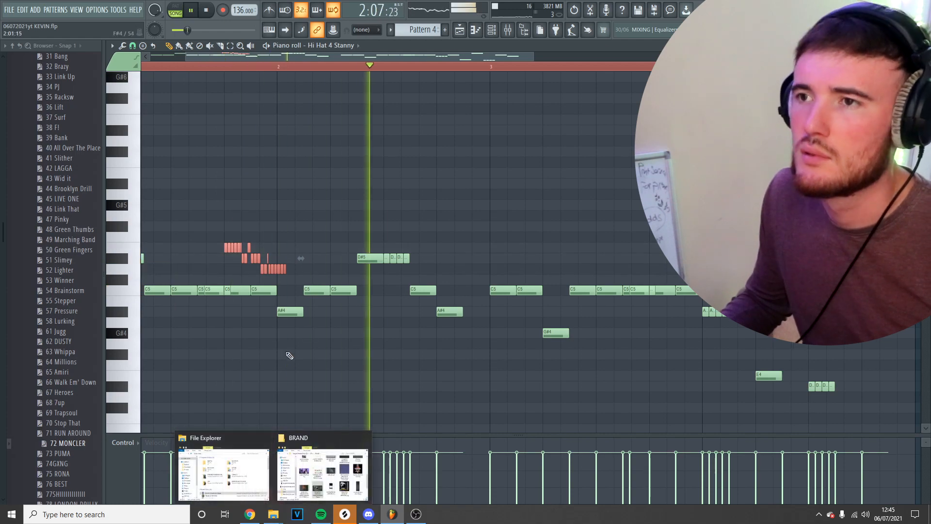
Clear the hi-hat note selection, stop playback and save the project
left_click(413, 377, "ctrl")
scroll(388, 366, "down", 3)
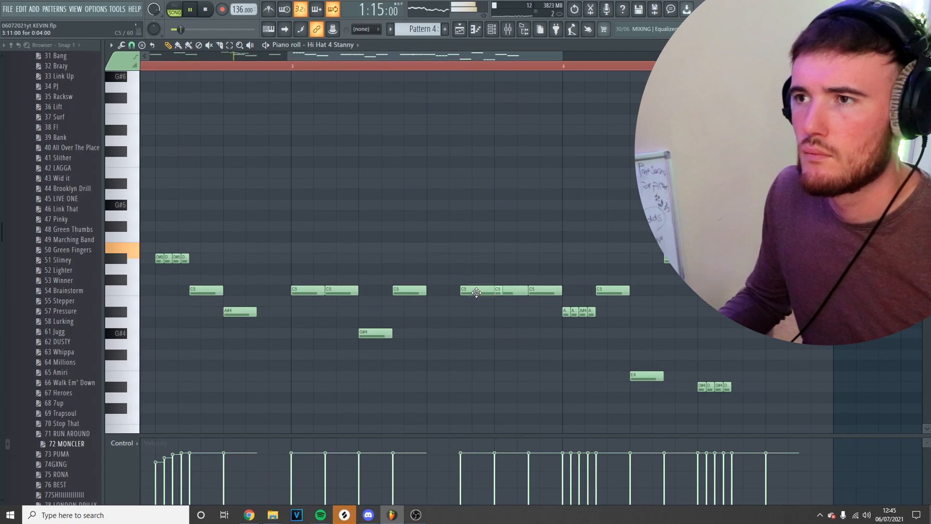
key("space")
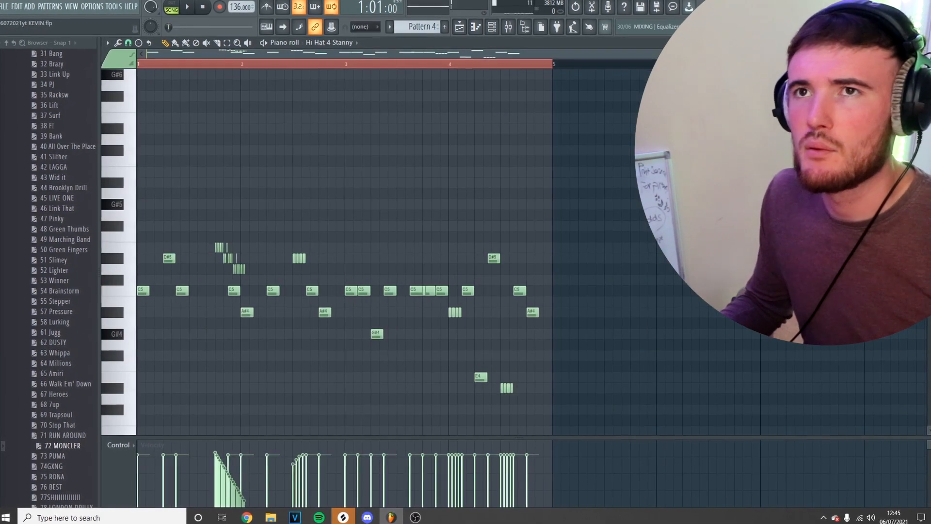
left_click(8, 8)
left_click(15, 52)
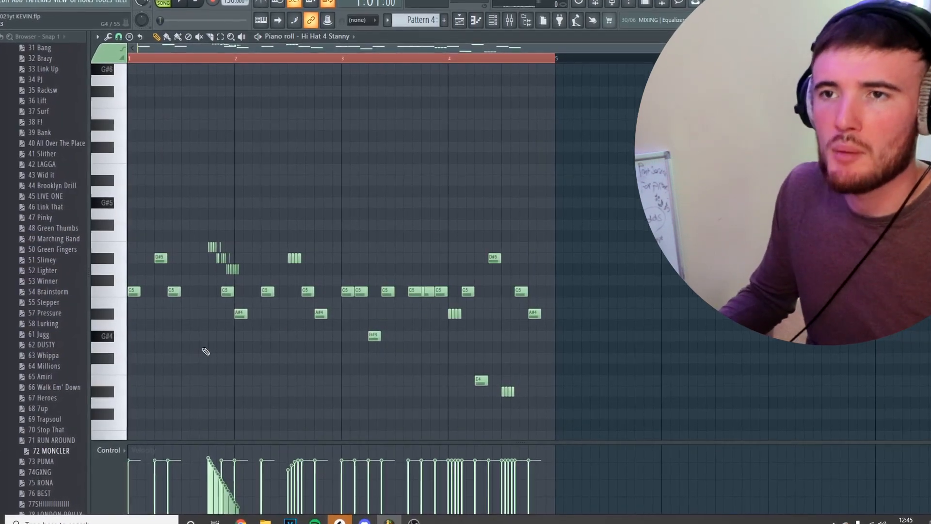
Audition the hi-hat pattern and remove the second C5 note in bar 2
scroll(227, 345, "up", 2)
scroll(267, 319, "up", 2)
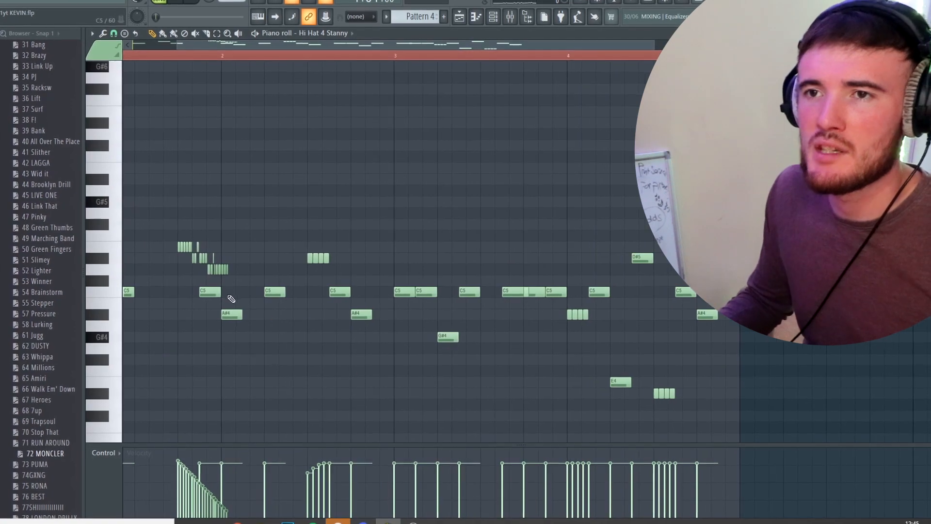
scroll(227, 305, "down", 3)
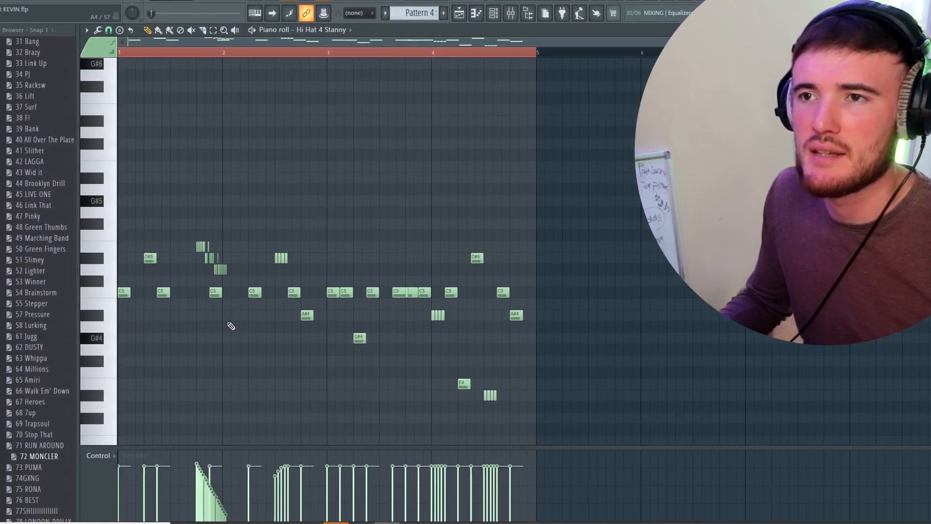
scroll(230, 324, "up", 2)
scroll(272, 306, "down", 2)
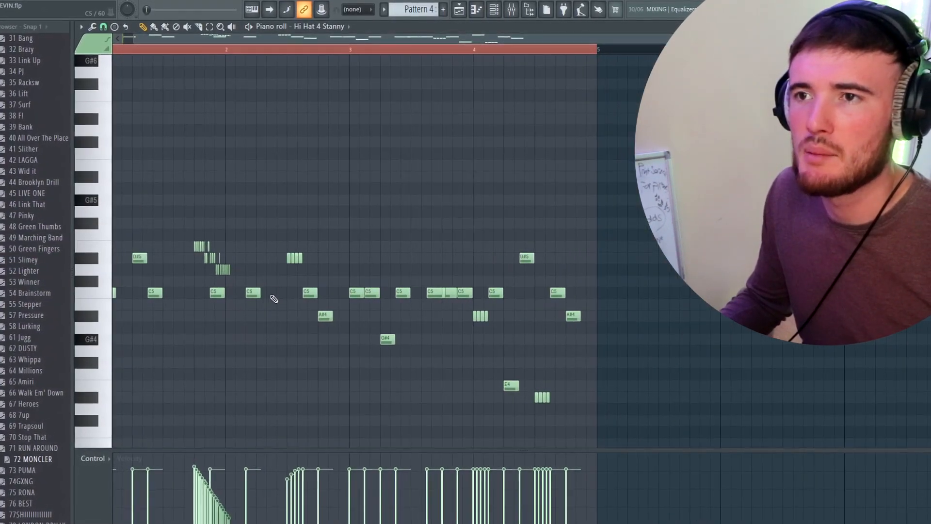
key("space")
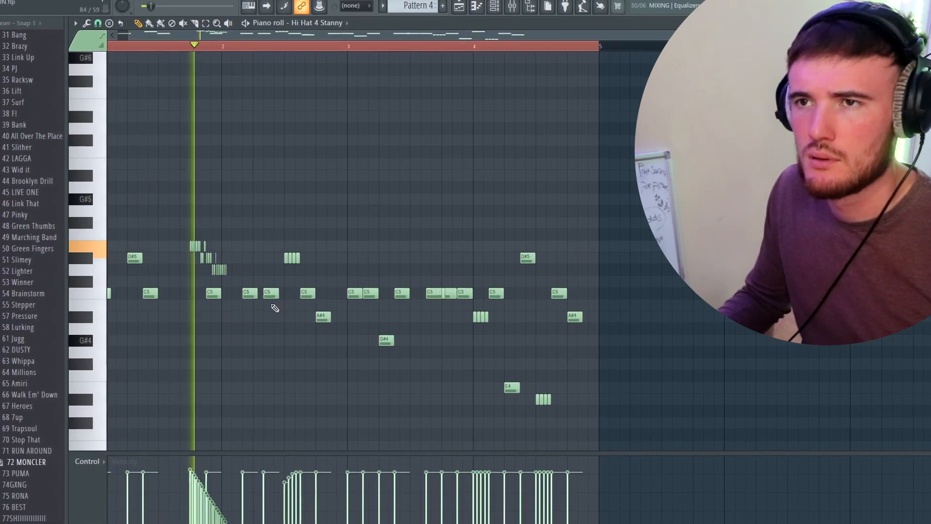
right_click(271, 295)
key("space")
key("space")
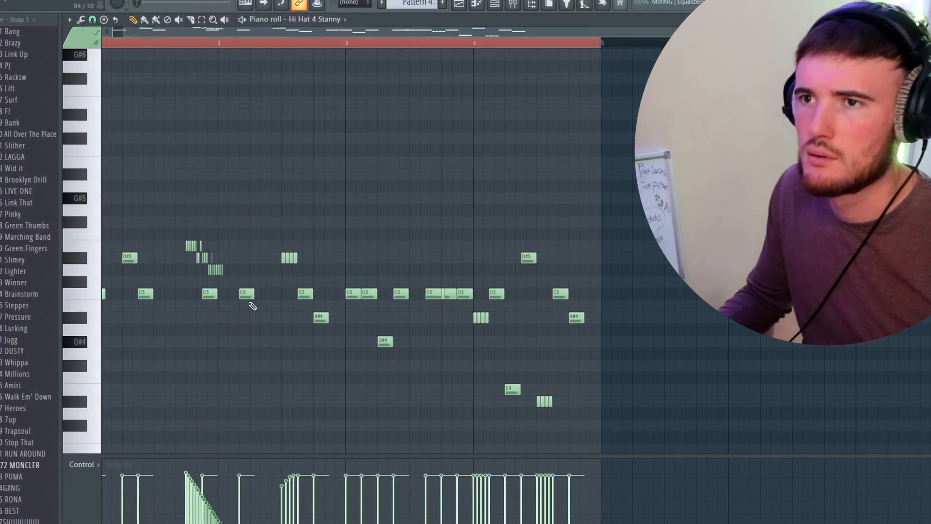
Set the snap to 1/2 beat, quantize the first C5 note in bar 2 and replay the pattern
left_click(92, 19)
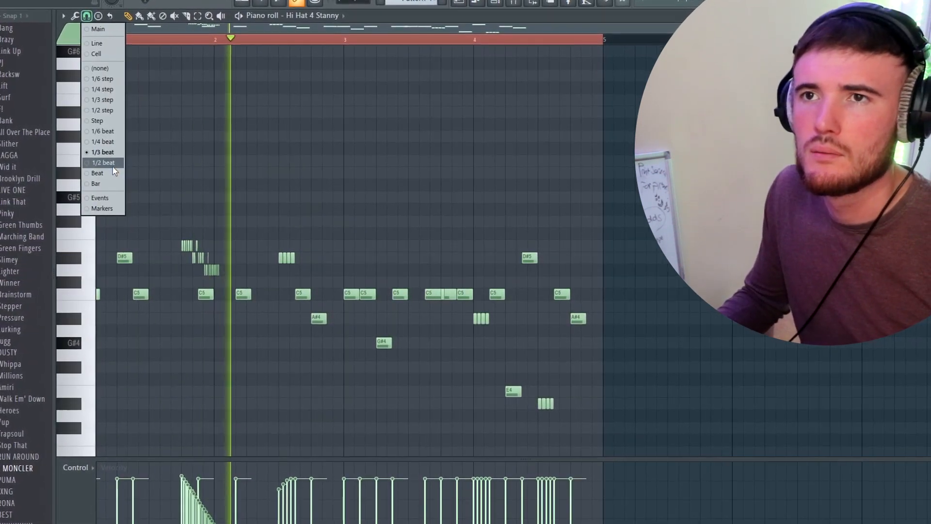
left_click(112, 164)
left_click(243, 295, "ctrl")
key("ctrl+q")
key("space")
key("space")
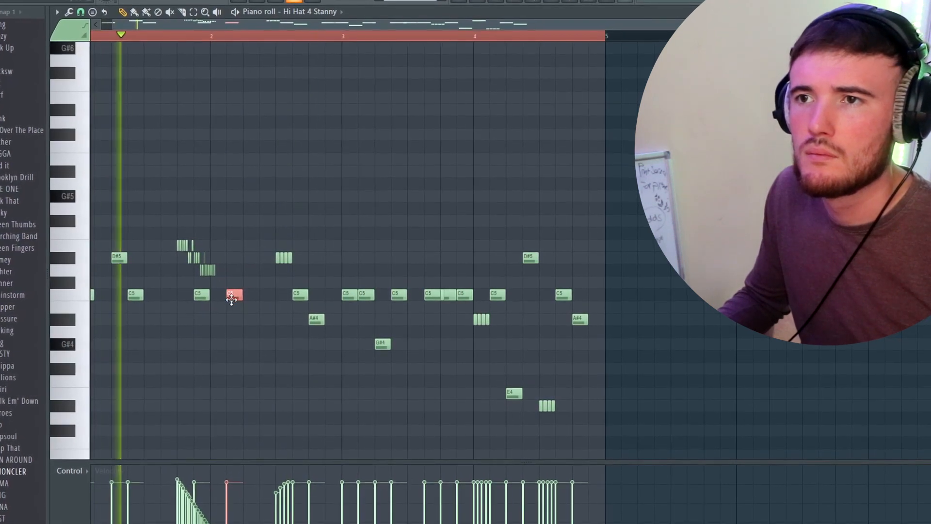
Using 1/4 beat snap, shift the first C5 note of bar 2 a quarter beat later and add another C5 after it
left_click(91, 23)
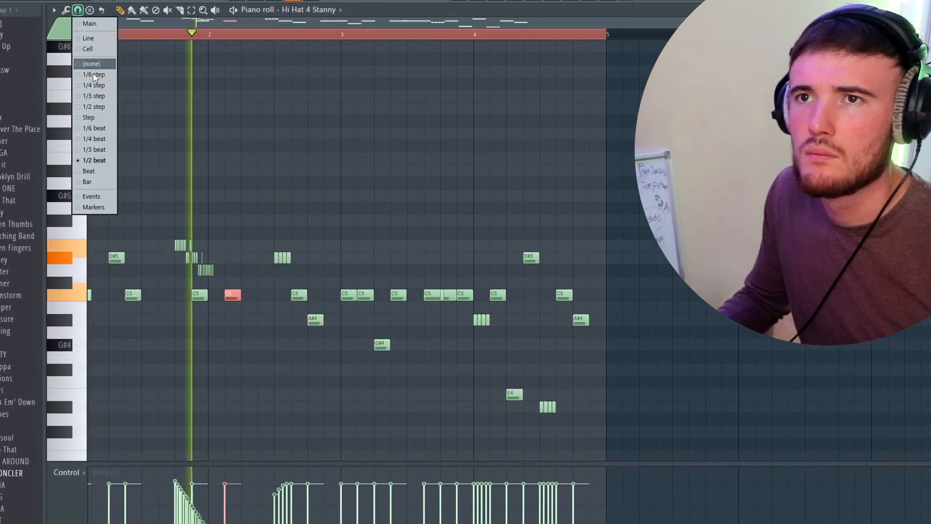
left_click(97, 139)
left_click_drag(229, 293, 237, 293)
left_click(260, 295)
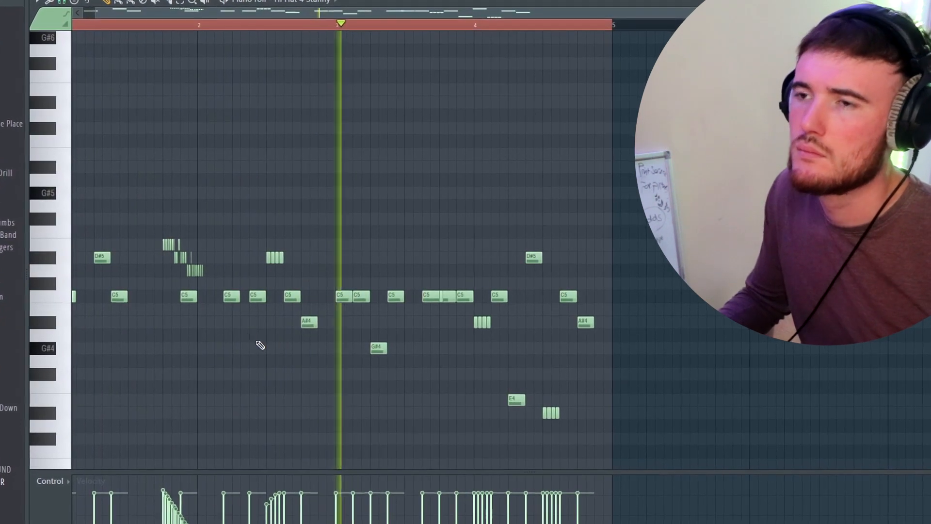
Delete the two C5 notes at the start of bar 3 and raise the following G#4 note to B4
right_click(345, 296)
right_click(359, 296)
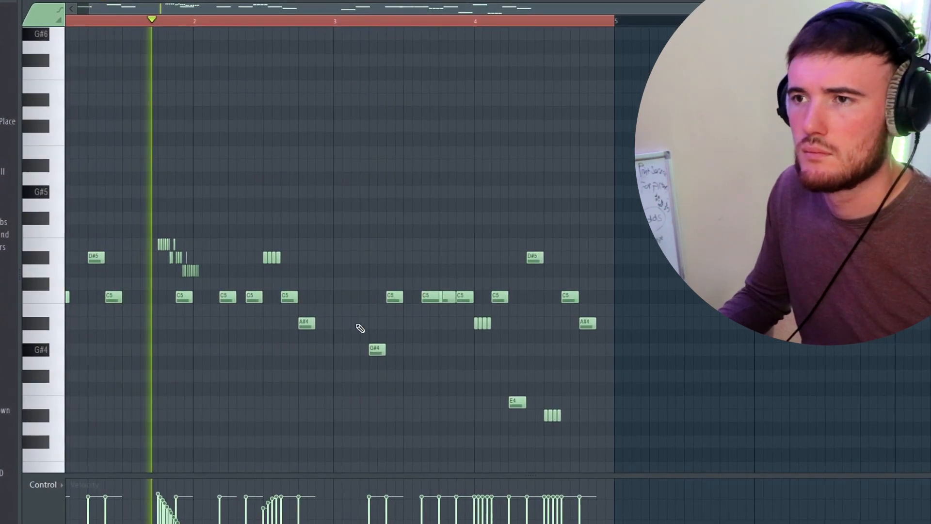
left_click_drag(377, 348, 377, 310)
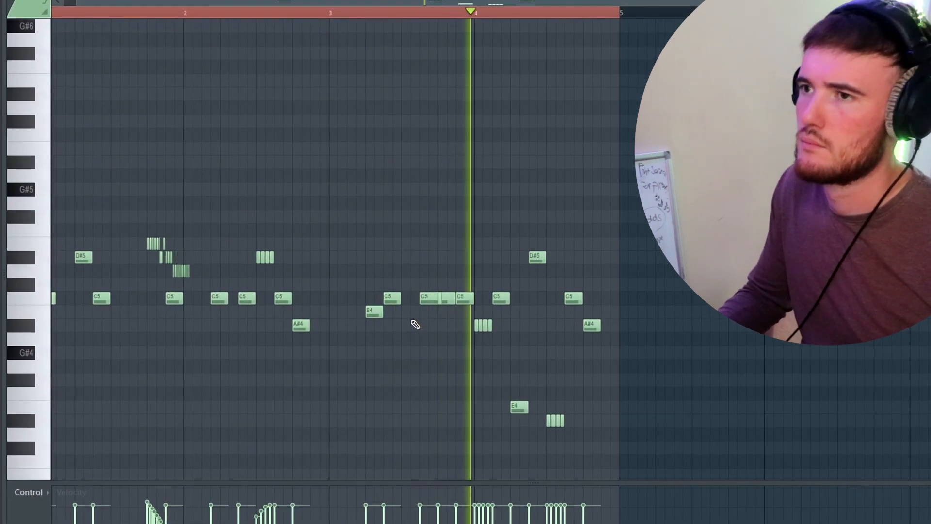
Delete the D#5, C5 and A#4 notes near the end of bar 4
left_click_drag(532, 253, 600, 331)
key("Delete")
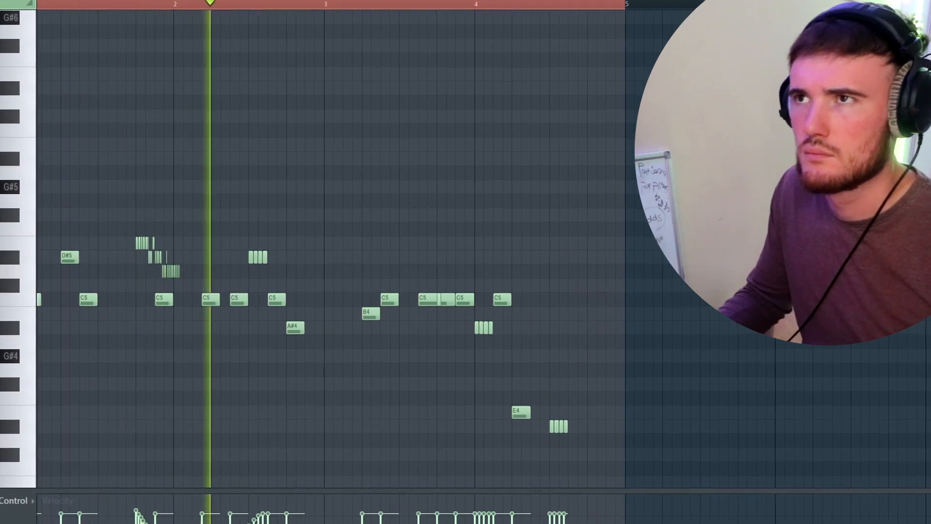
Bring up the channel rack, select the Clap 2 Gang channel and save the project
key("F6")
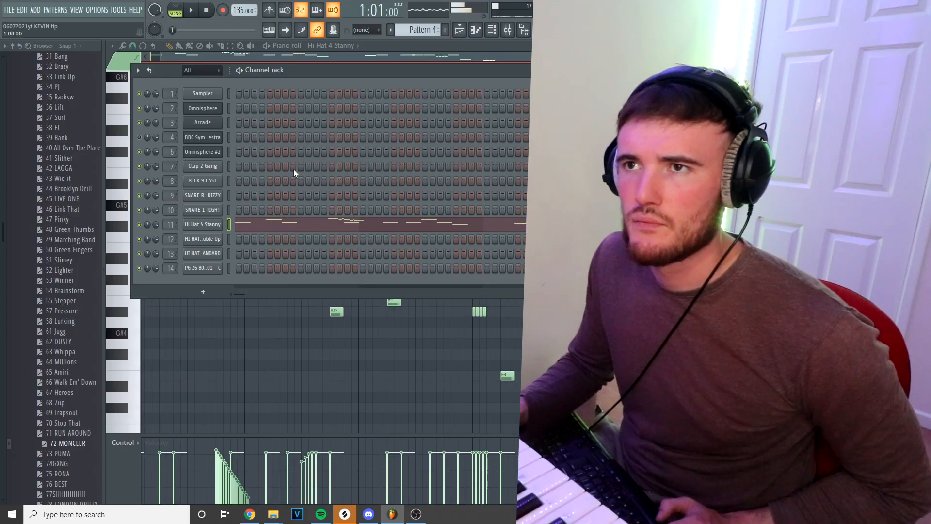
left_click(229, 166)
left_click(11, 12)
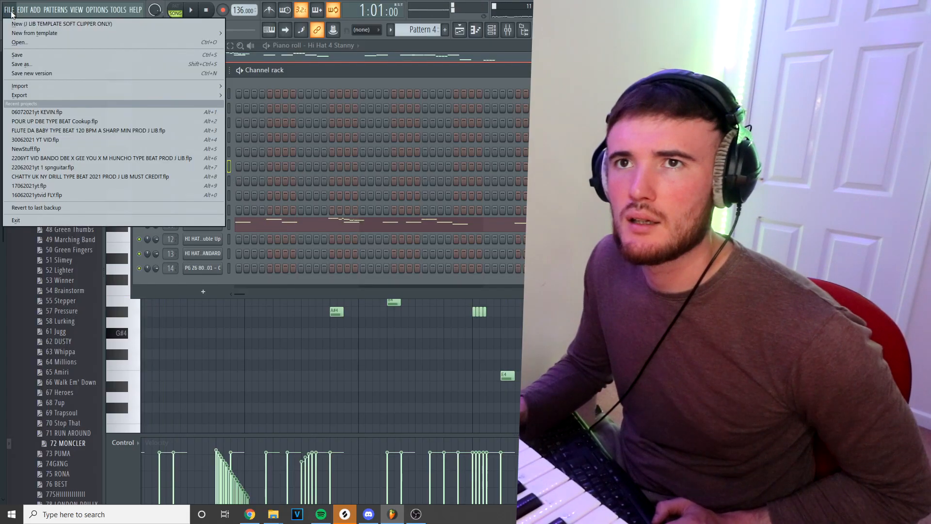
left_click(17, 55)
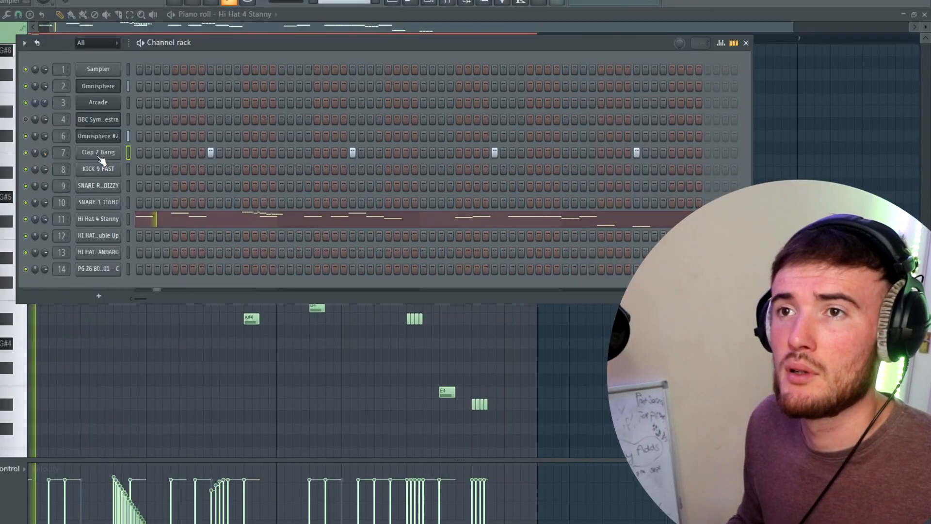
Open the Clap 2 Gang channel settings and add a Fruity soft clipper to its mixer track 7
left_click(101, 154)
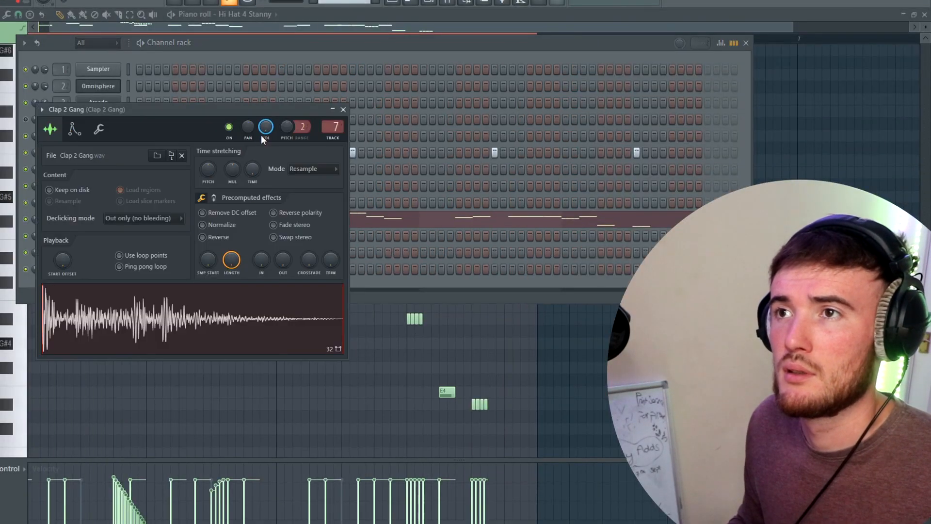
left_click(449, 4)
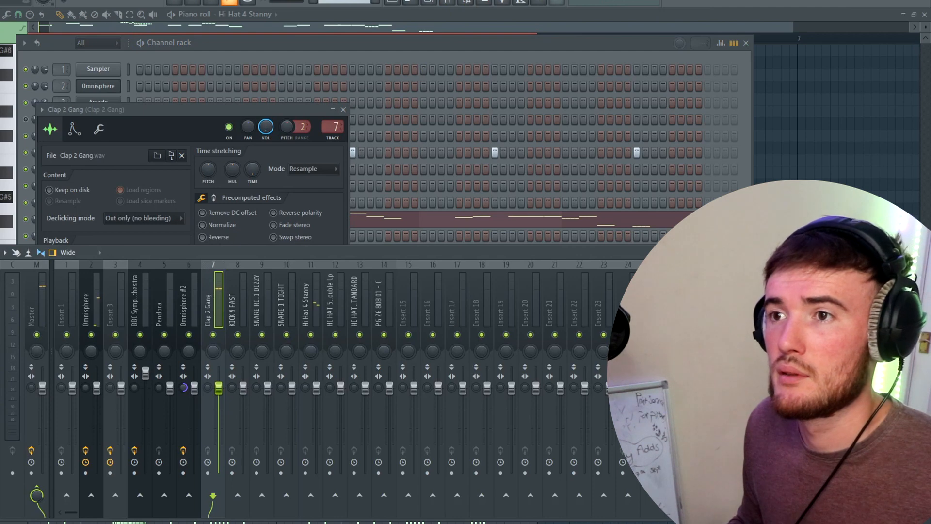
left_click(796, 292)
left_click(641, 248)
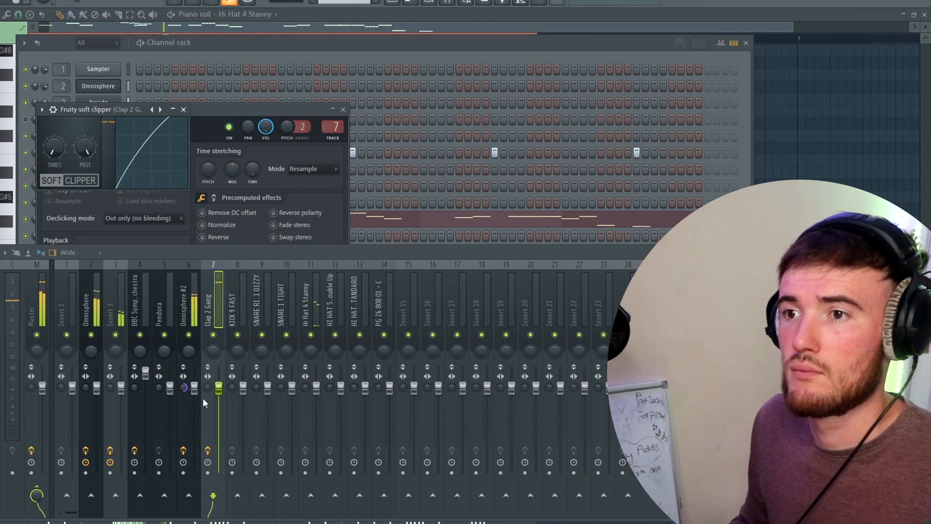
left_click(357, 161)
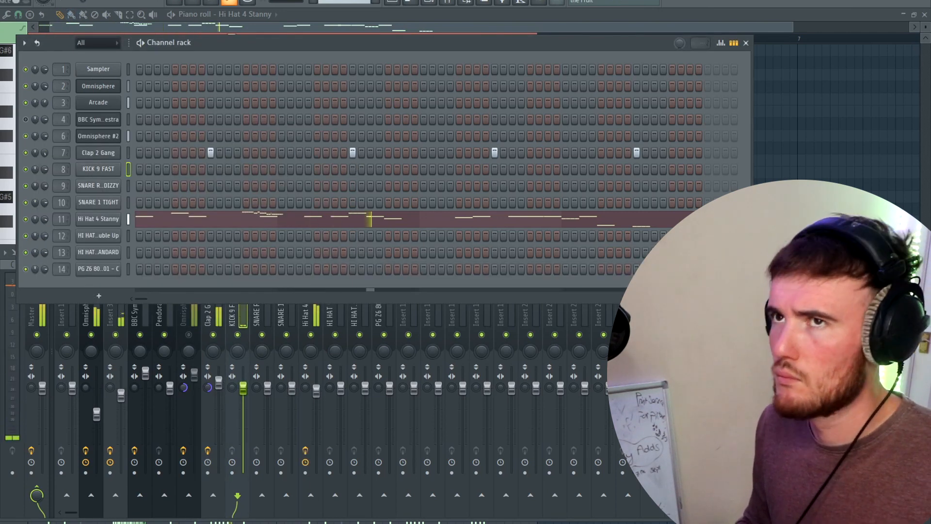
Record the KICK 9 FAST pattern with the Everything recording option and move its last two C5 notes earlier
key("r")
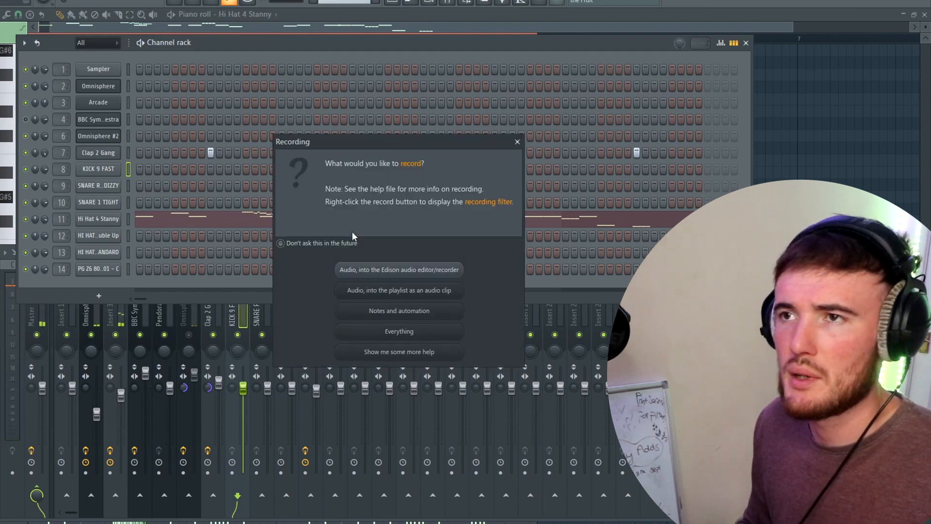
left_click(376, 331)
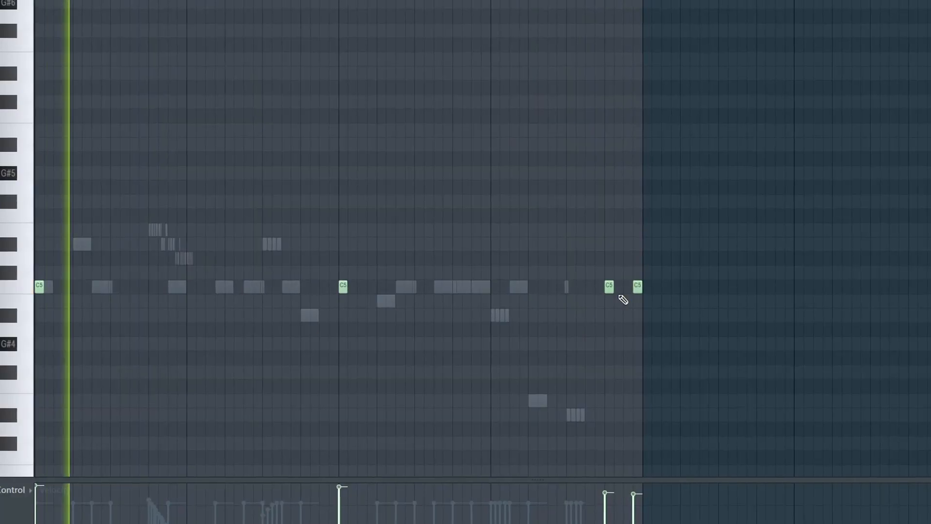
left_click_drag(615, 286, 551, 284)
left_click_drag(657, 284, 608, 284)
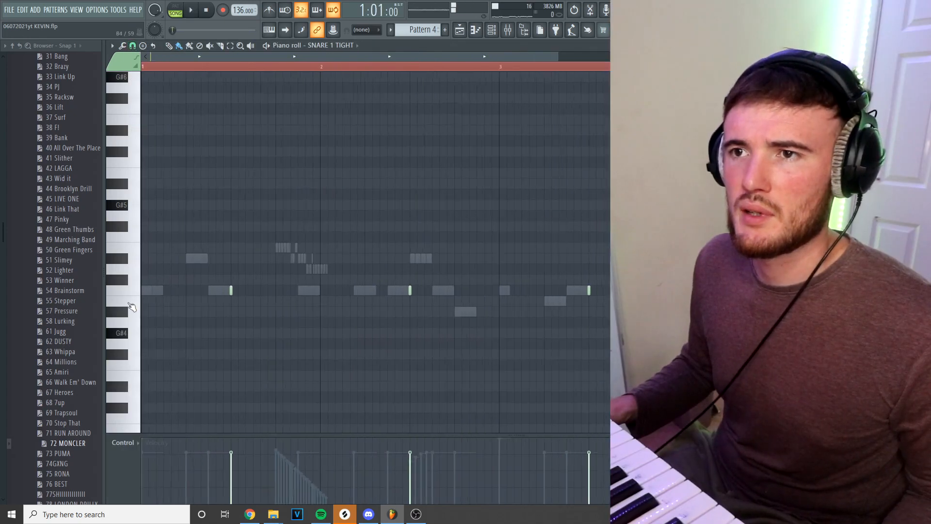
Ramp the velocities of the chopped D5 roll at the end of bar 1 downward on SNARE 1 TIGHT and audition it
key("space")
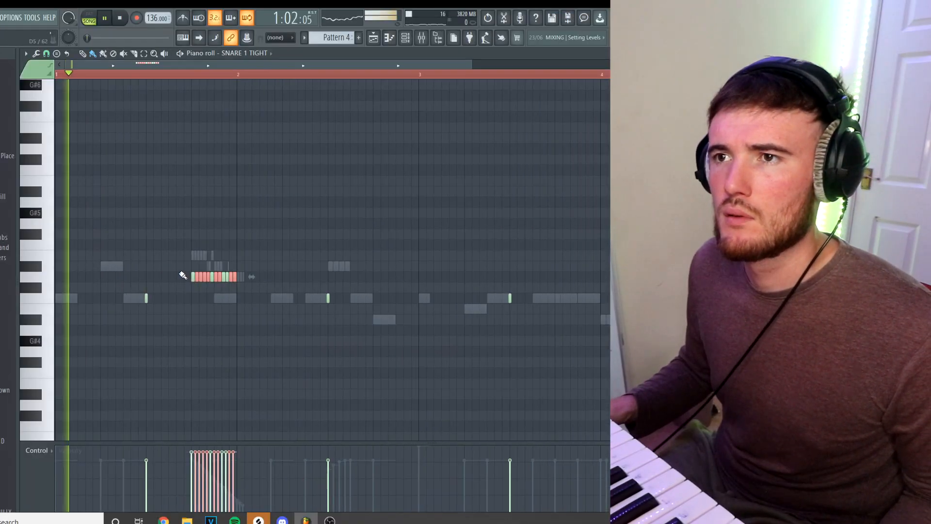
key("space")
key("space")
left_click_drag(192, 453, 257, 498)
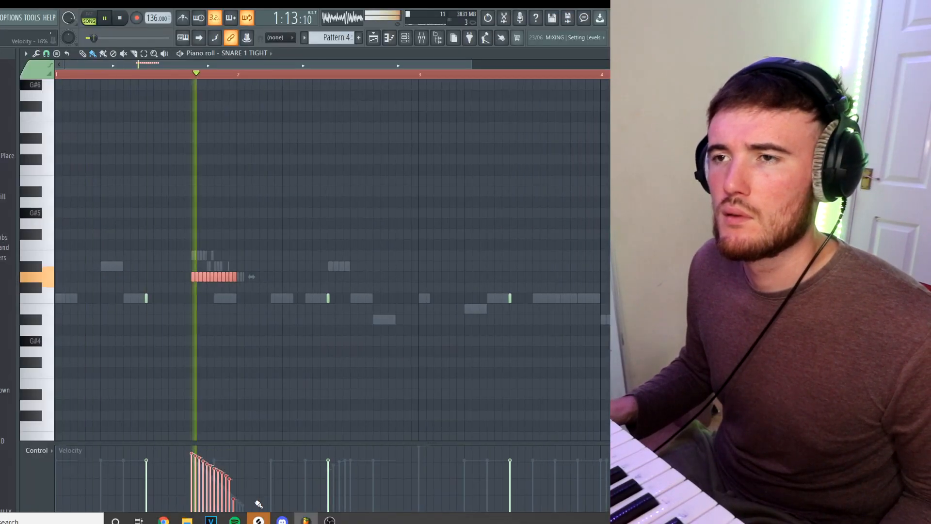
key("space")
key("space")
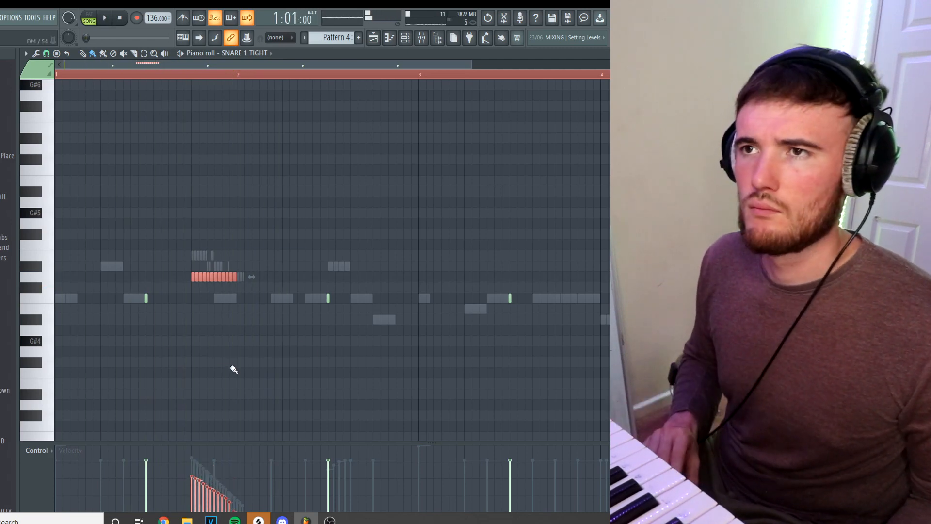
Fit the snare roll into the last half beat of bar 1 at D6 and copy it to the end of bar 3 at A#5
scroll(215, 211, "up", 2)
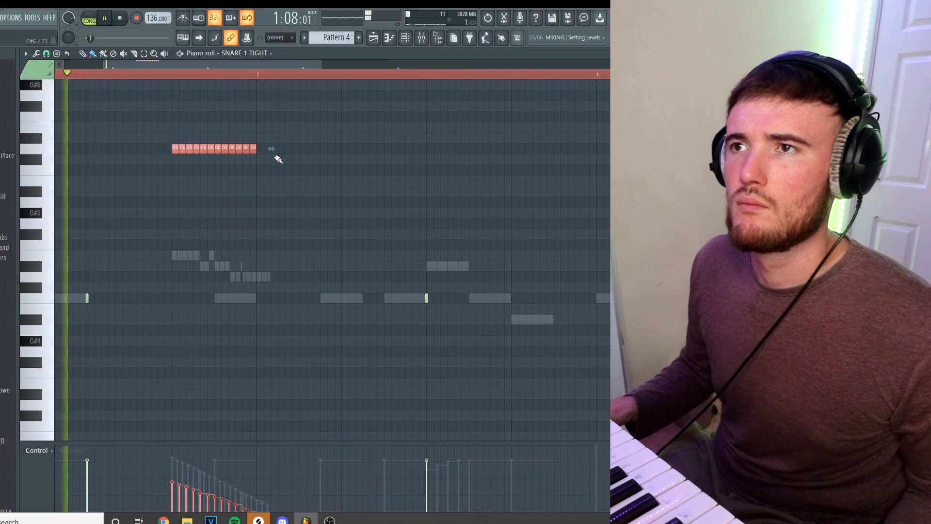
left_click_drag(272, 149, 217, 157)
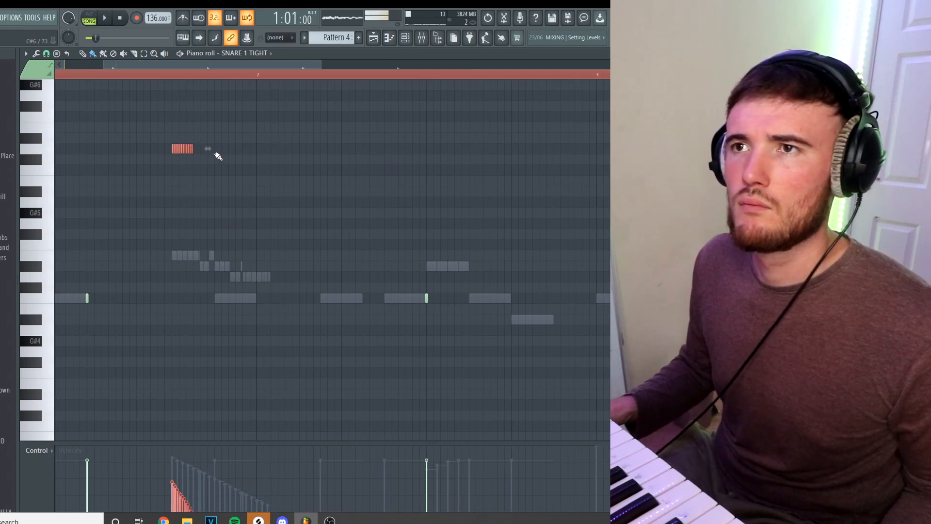
left_click_drag(205, 154, 248, 154)
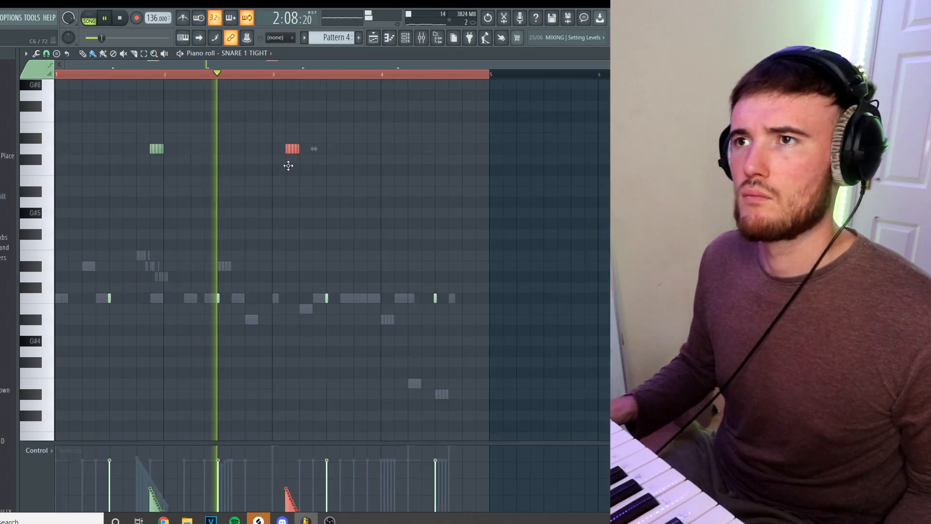
left_click_drag(287, 166, 293, 182)
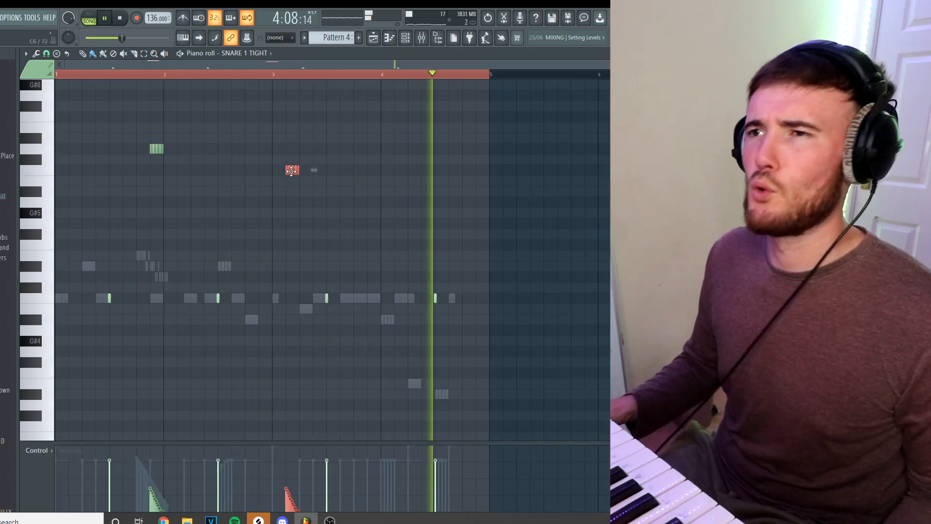
left_click_drag(291, 169, 369, 192)
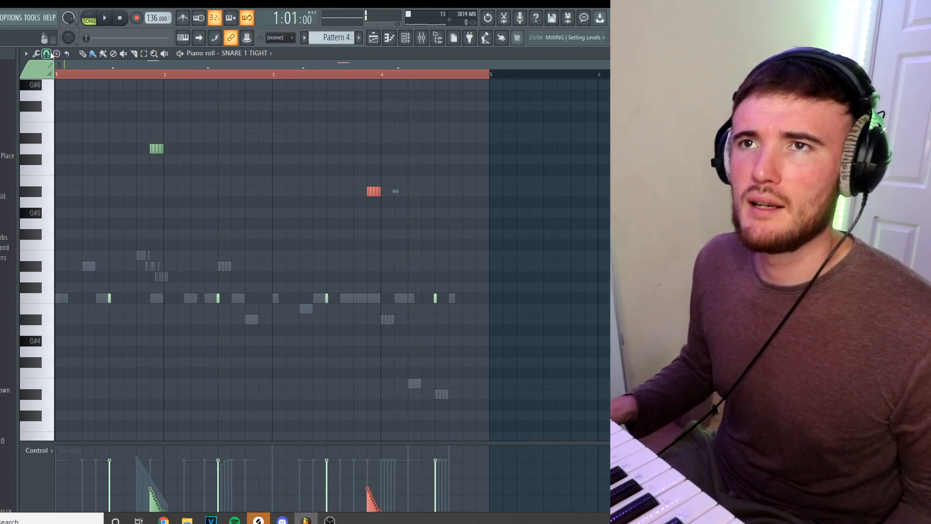
Using 1/6 beat snap, draw a descending run of short snare notes from G#5 to B4 near the end of bar 4
left_click(46, 53)
left_click(77, 160)
scroll(439, 239, "up", 3)
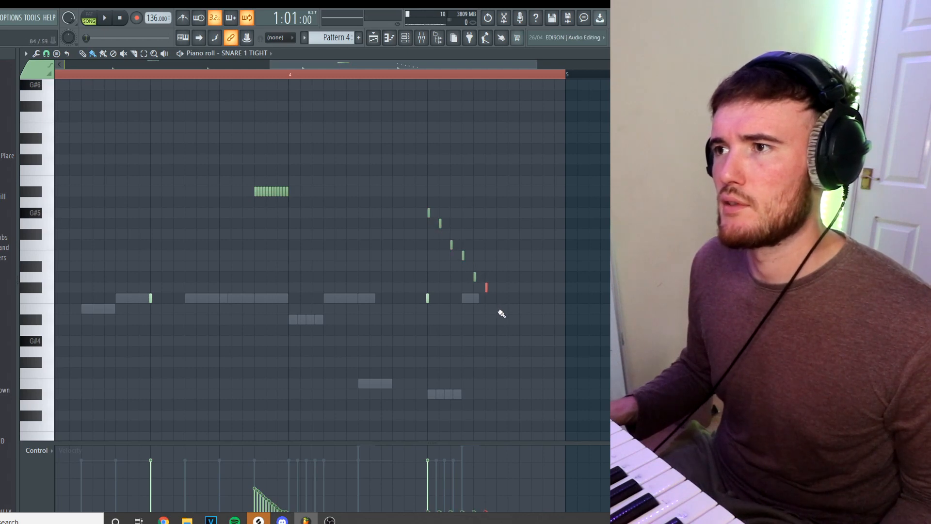
scroll(501, 308, "down", 3)
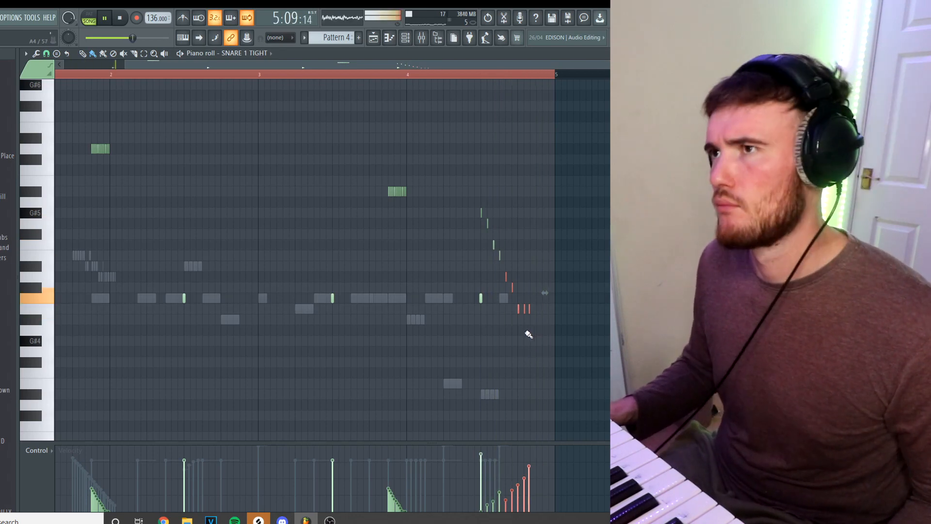
mouse_move(525, 320)
left_mouse_down()
mouse_move(516, 304)
mouse_move(538, 309)
left_mouse_up()
scroll(524, 309, "up", 3)
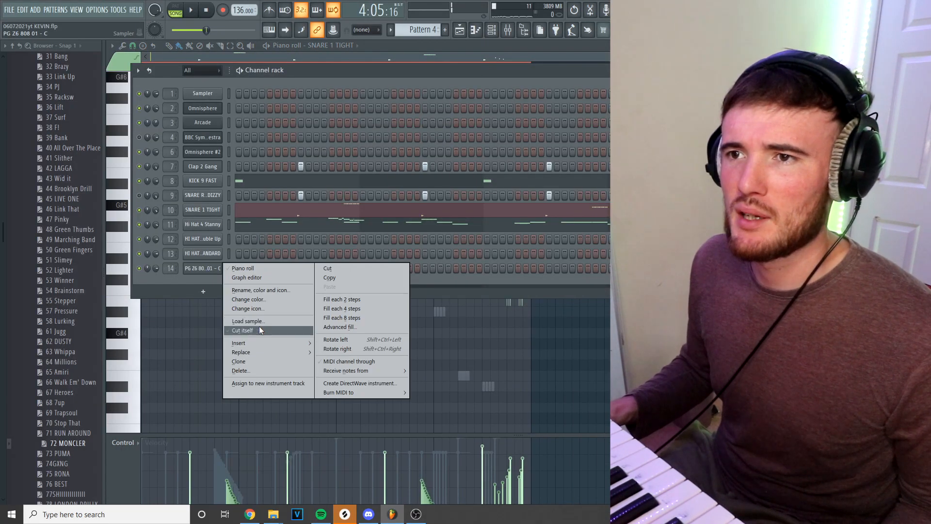
Set the PG Z6 808 01 - C channel to cut itself and open its piano roll with 1/2 beat snap
left_click(259, 326)
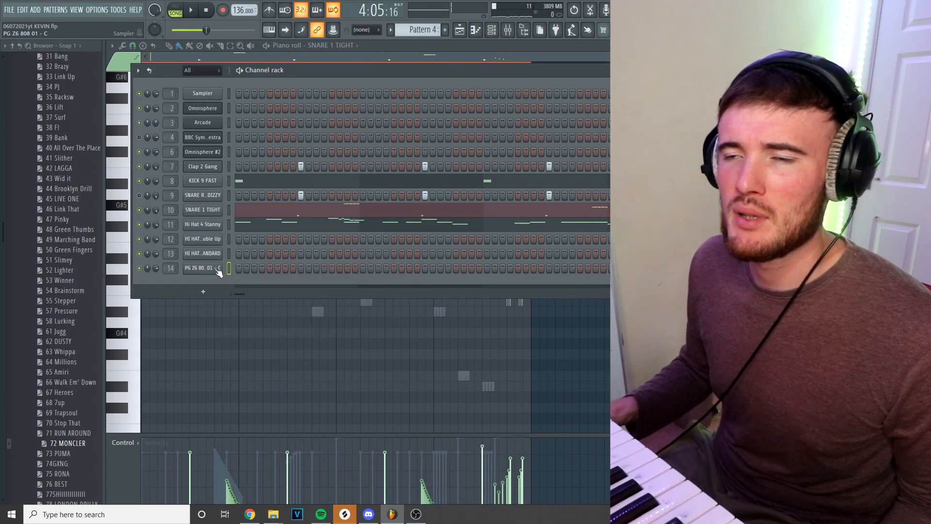
right_click(217, 270)
left_click(237, 270)
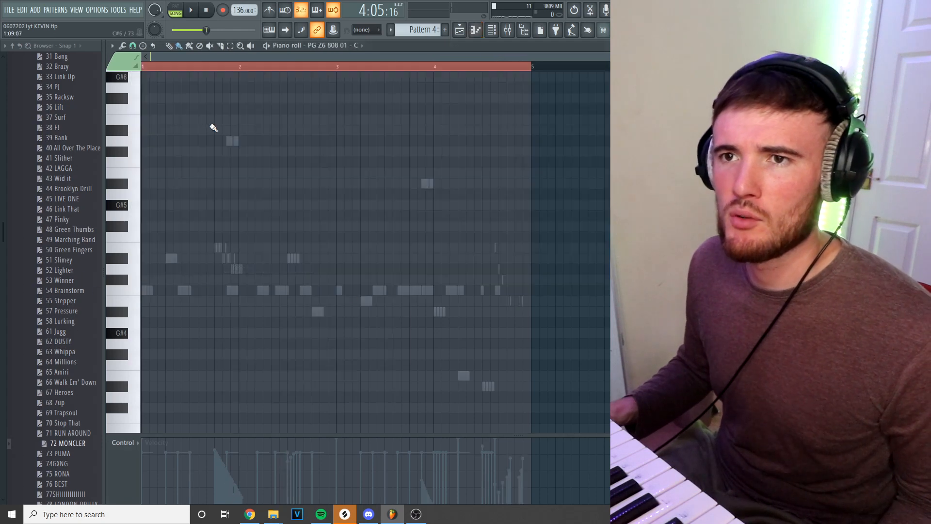
left_click(132, 46)
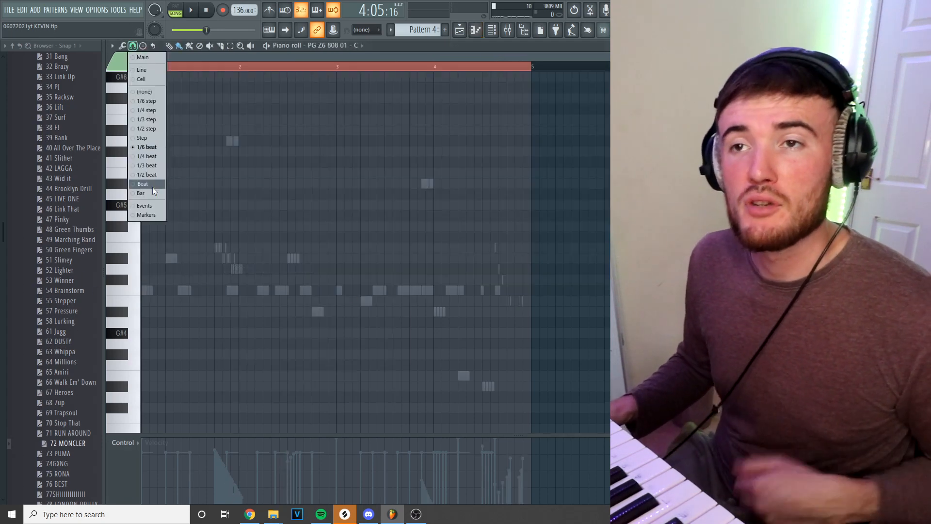
left_click(146, 173)
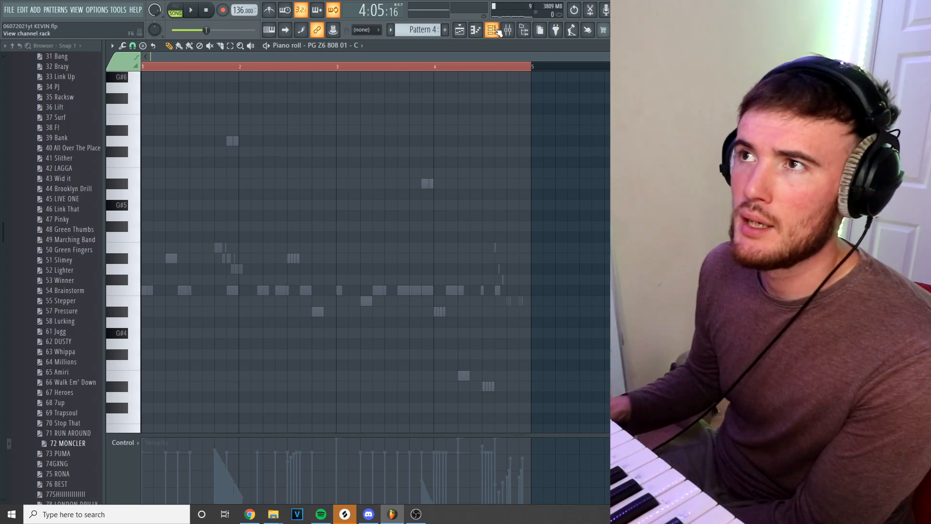
Open the PG Z6 808 01 - C sample settings and add a Fruity soft clipper to its mixer track 14
left_click(495, 30)
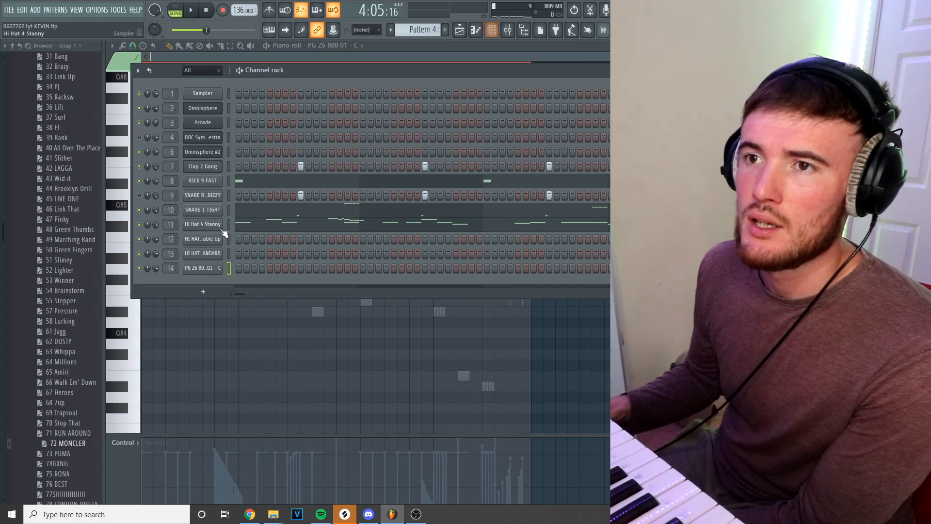
right_click(217, 271)
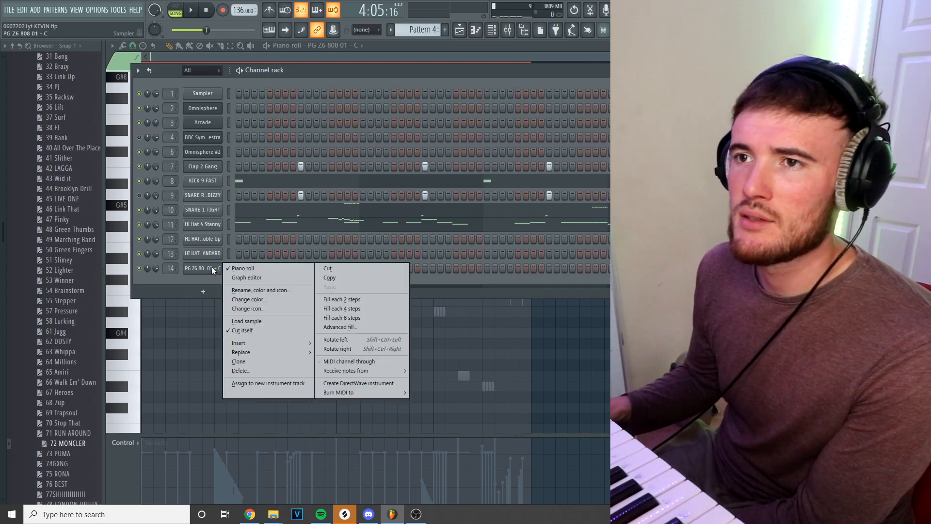
left_click(204, 269)
left_click(173, 159)
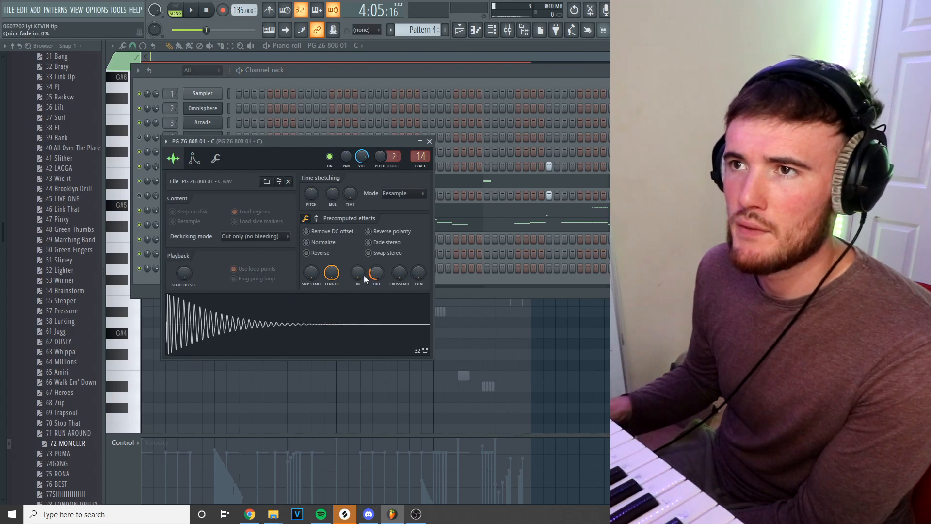
left_click(507, 32)
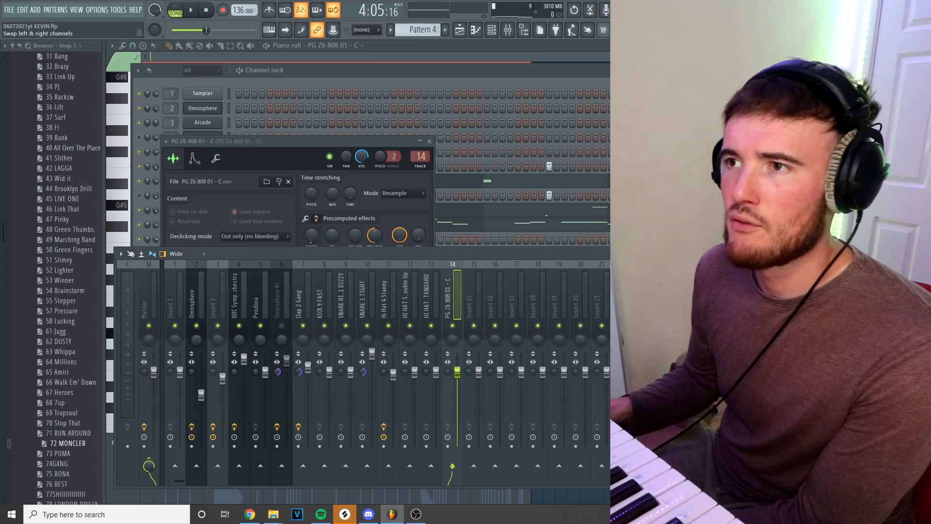
left_click(75, 265)
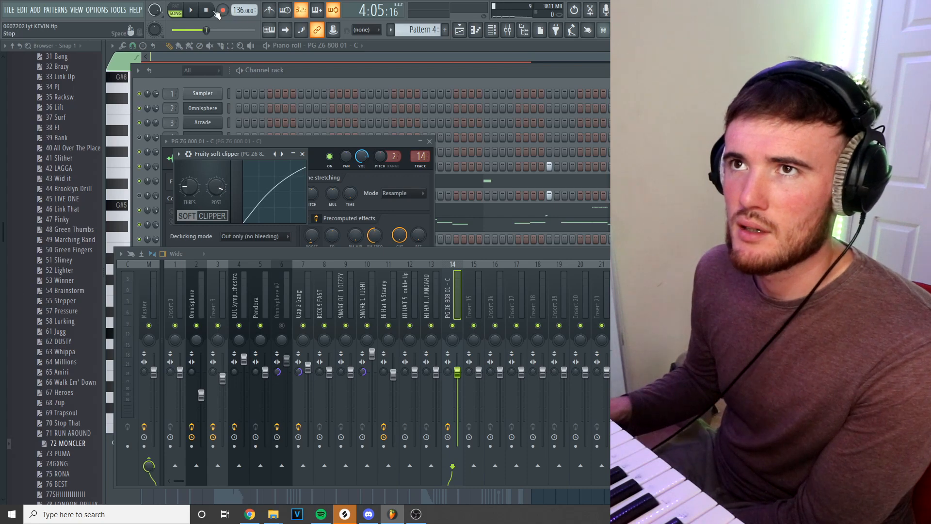
Draw 808 notes 1.5 beats long: D#5 at the start of bar 1, A#4 at the start of bar 3 and A#4 at 3:13
left_click(475, 30)
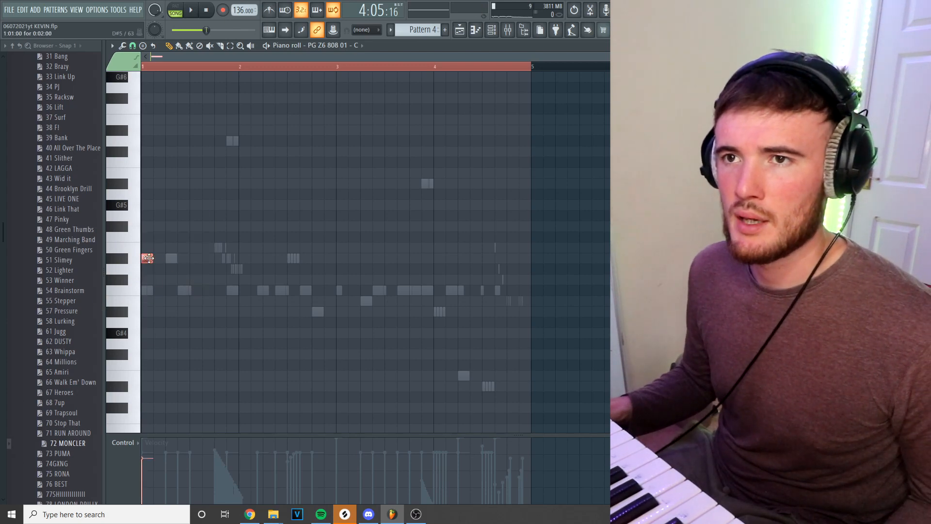
key("space")
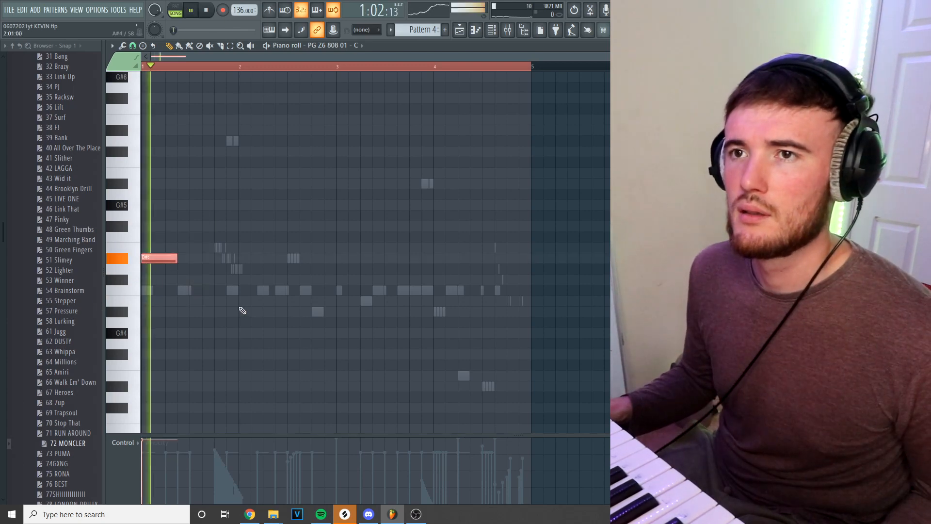
left_click(266, 259)
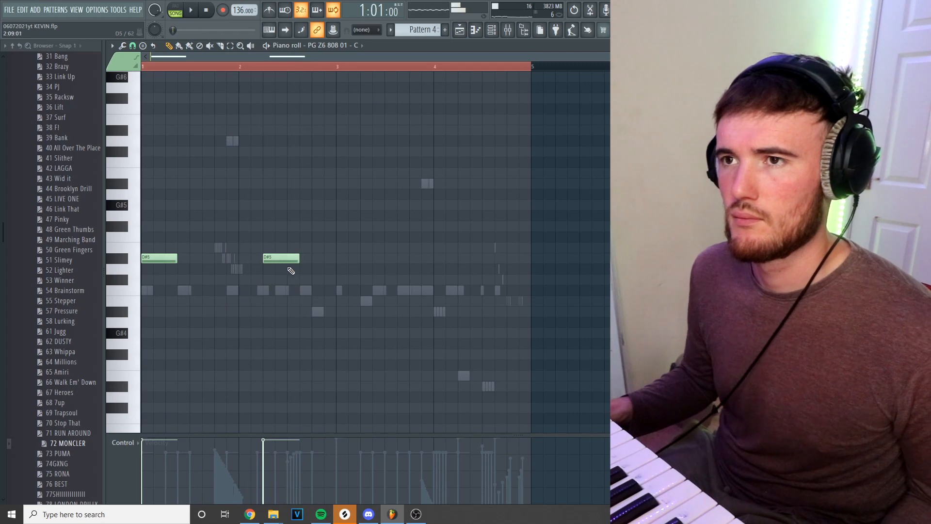
left_click_drag(282, 260, 353, 311)
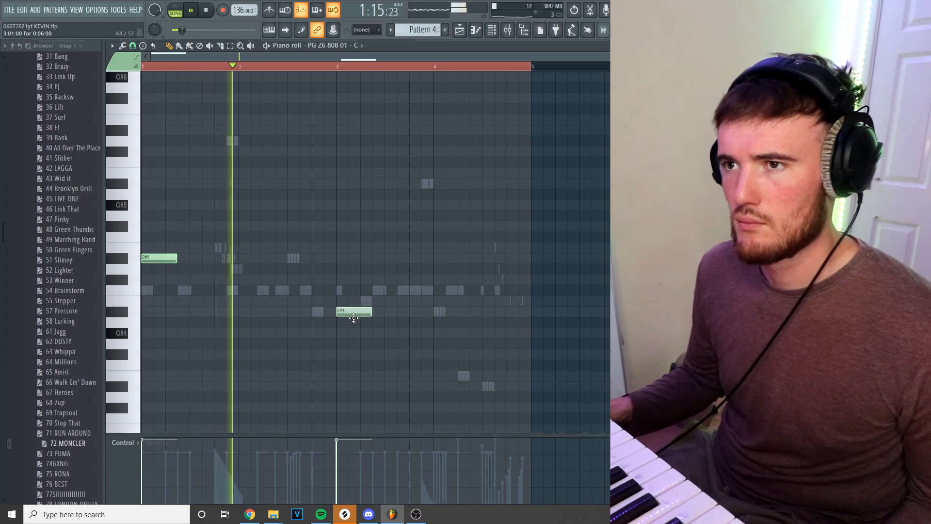
left_click_drag(441, 311, 427, 311)
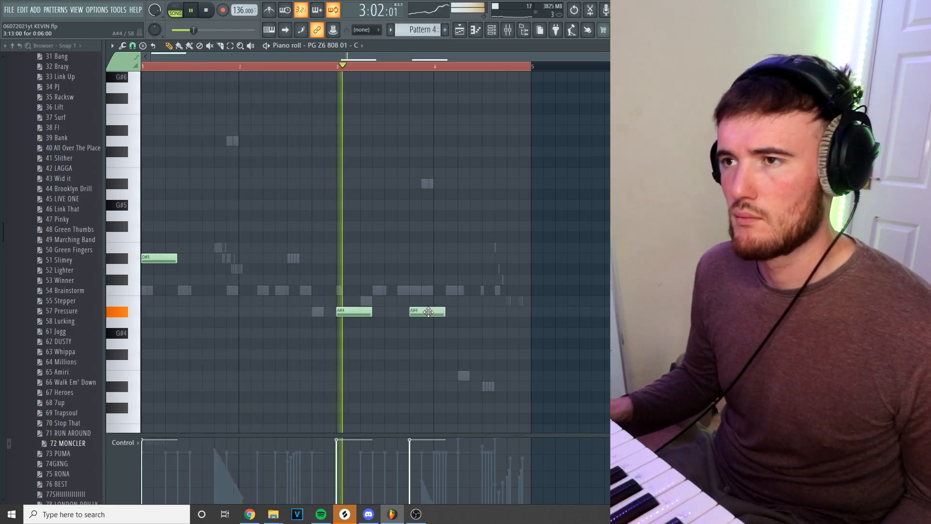
Add three A#5 808 notes from beat 2 of bar 4 and end the bar with a half-beat B4 note at 4:15
left_click(438, 180)
left_click_drag(438, 180, 521, 170)
left_click(499, 186)
left_click(513, 182)
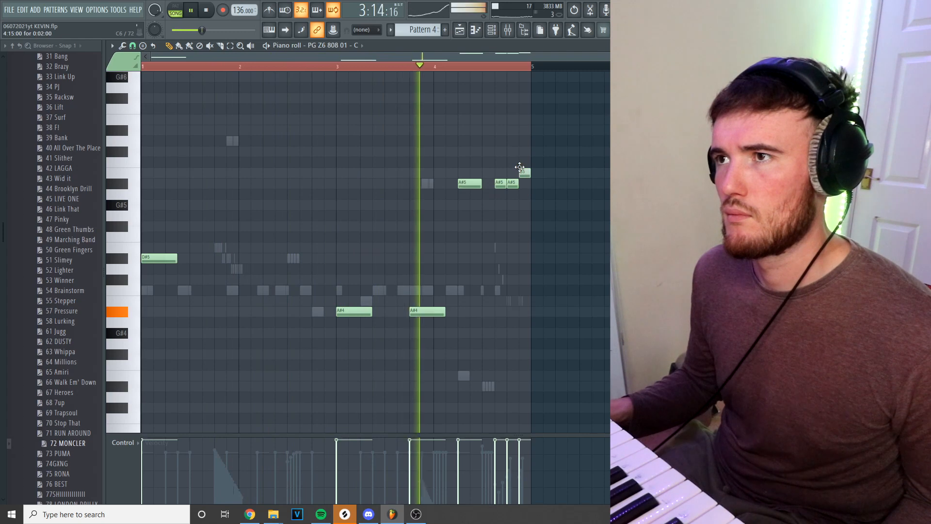
key("ctrl+Down")
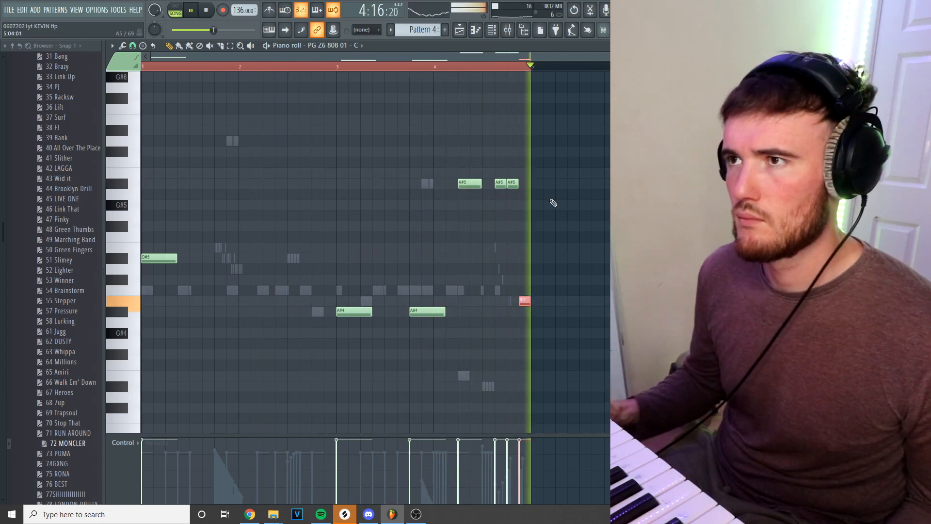
Move the 808 notes from Pattern 4 into Pattern 5, repeat them from bar 5, and show the PG Z6 808 01 - C piano roll
key("ctrl+a")
key("space")
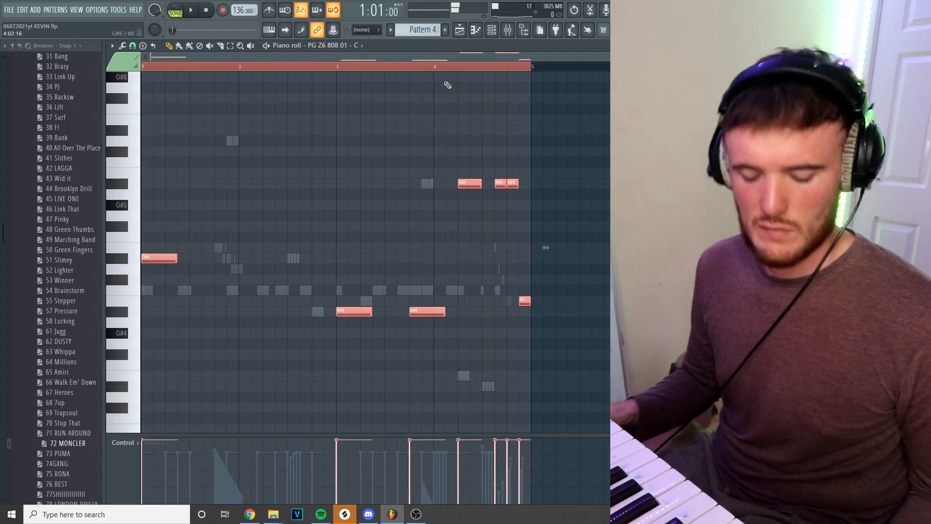
left_click(327, 46)
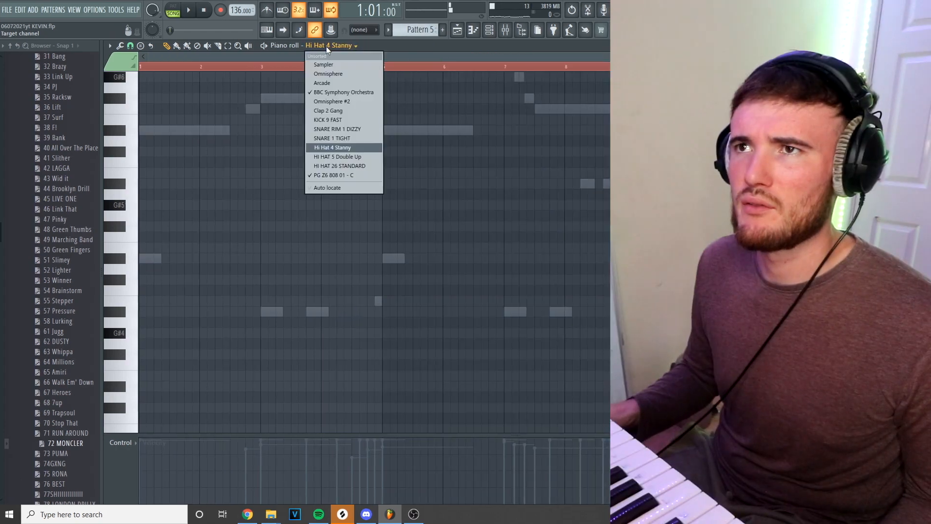
left_click(331, 176)
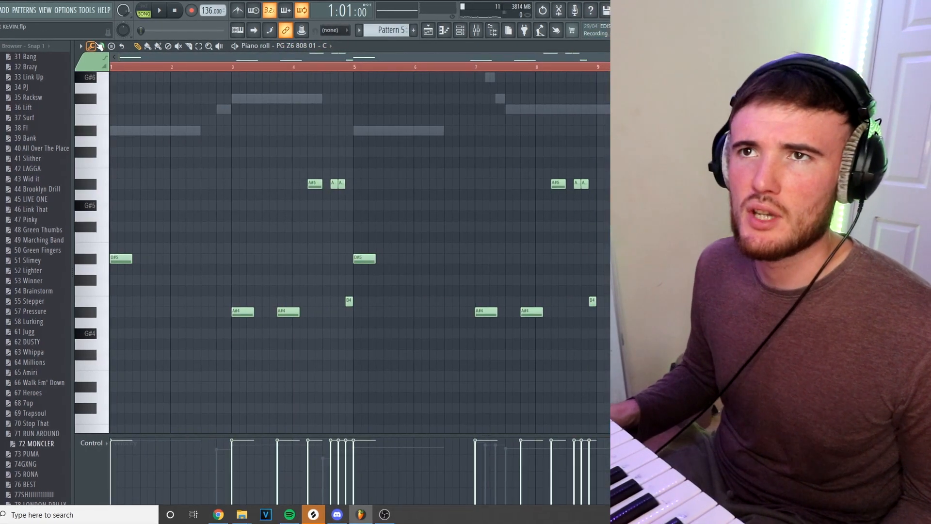
Add three consecutive 1/3-beat D#5 808 notes as a triplet on beat 2 of bar 2
left_click(106, 46)
left_click(120, 167)
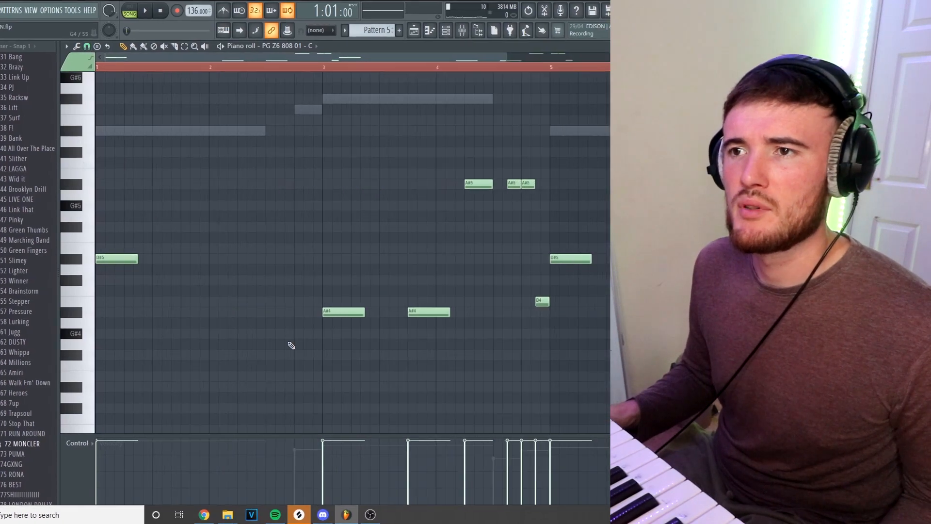
key("space")
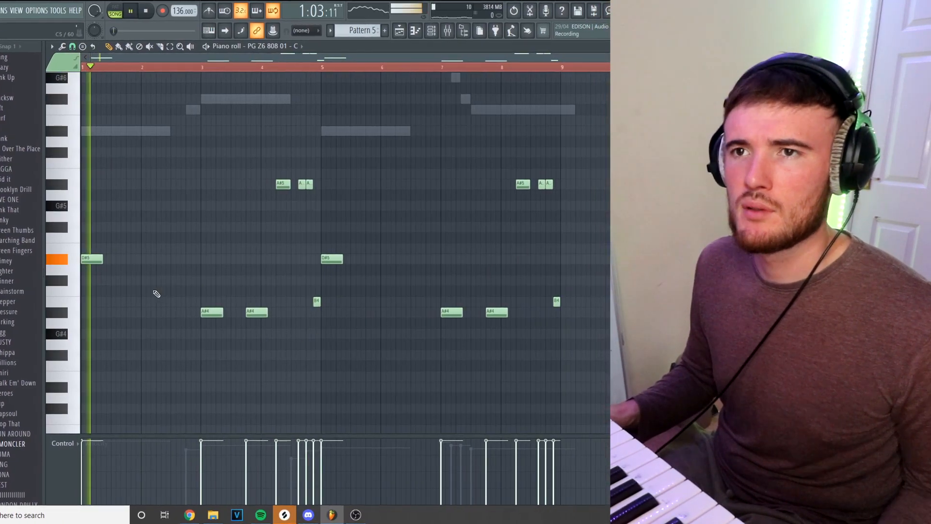
scroll(179, 293, "up", 4, "ctrl")
key("space")
left_click(215, 259)
left_click(228, 259)
left_click(240, 259)
left_click_drag(217, 260, 234, 264)
left_click_drag(228, 259, 249, 260)
key("space")
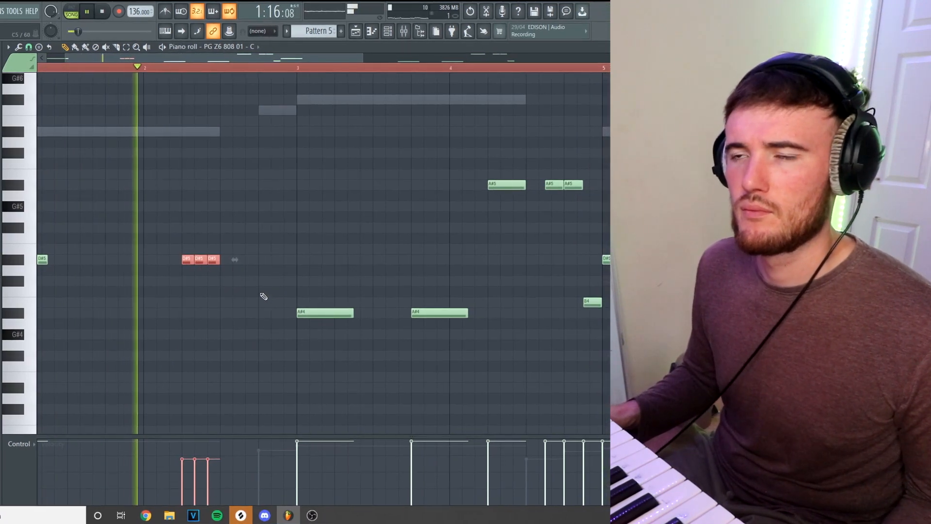
Copy the D#5 triplet and compress it into a six-note roll filling the last half beat of bar 2
left_click_drag(161, 234, 241, 302)
key("space")
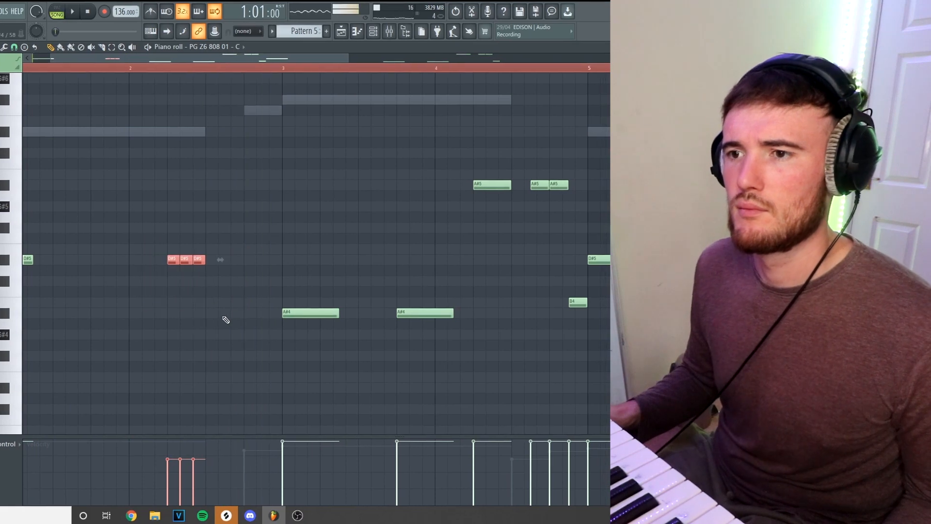
key("space")
left_click_drag(202, 262, 241, 263)
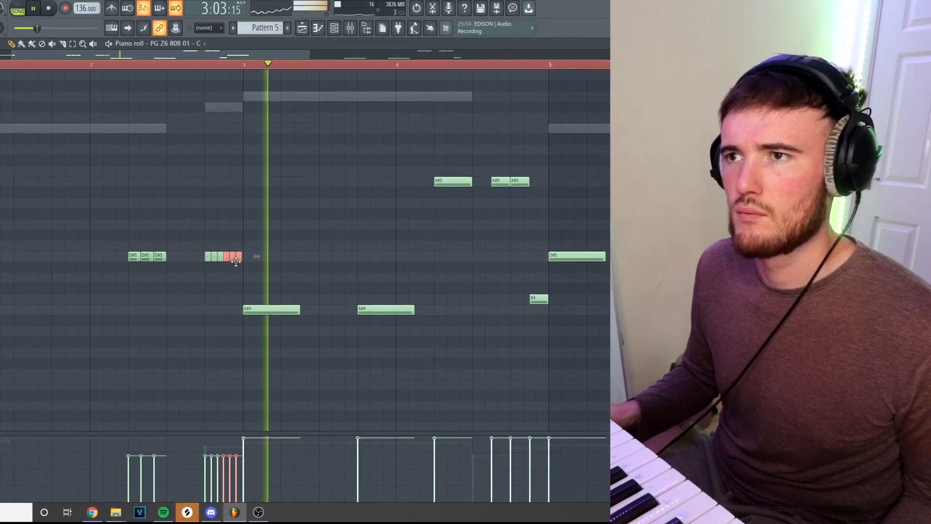
left_click_drag(229, 261, 210, 256)
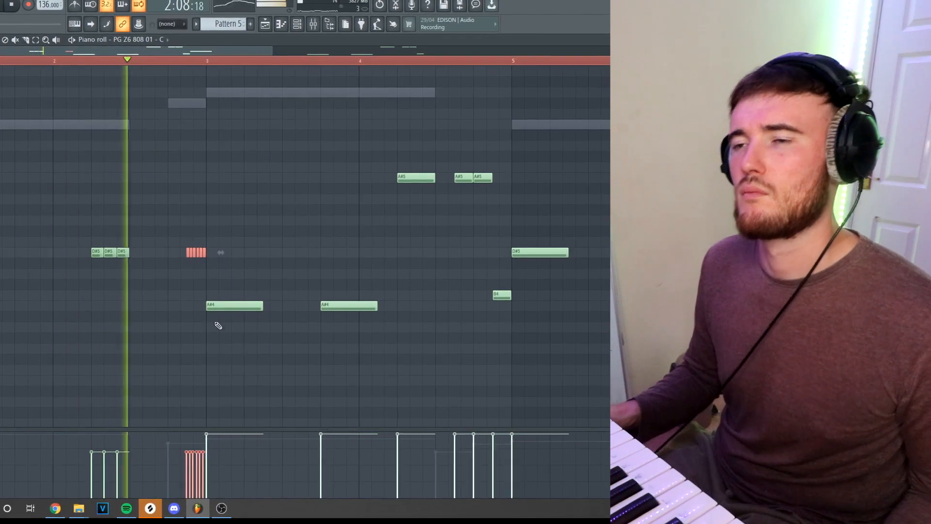
left_click_drag(65, 230, 284, 275)
key("ctrl+a")
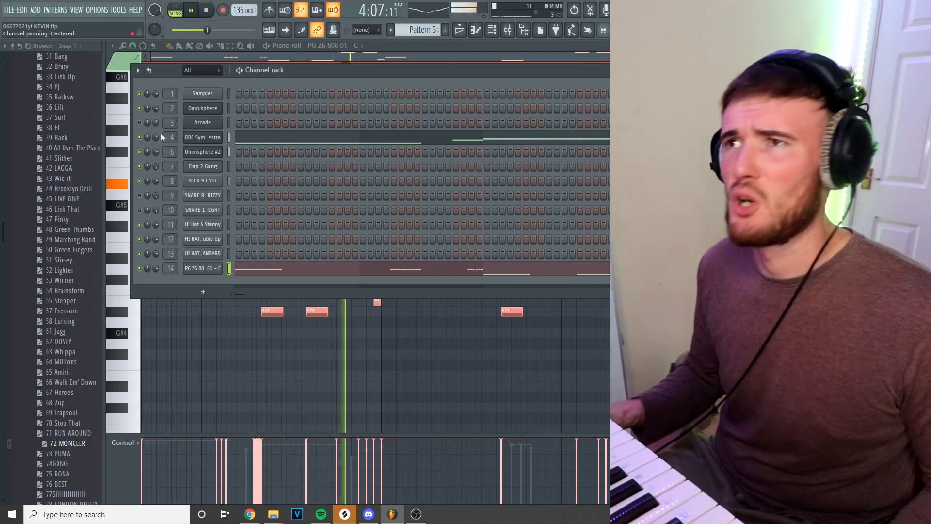
Split Pattern 5 and Pattern 4 by channel so each instrument has its own pattern
left_click(394, 31)
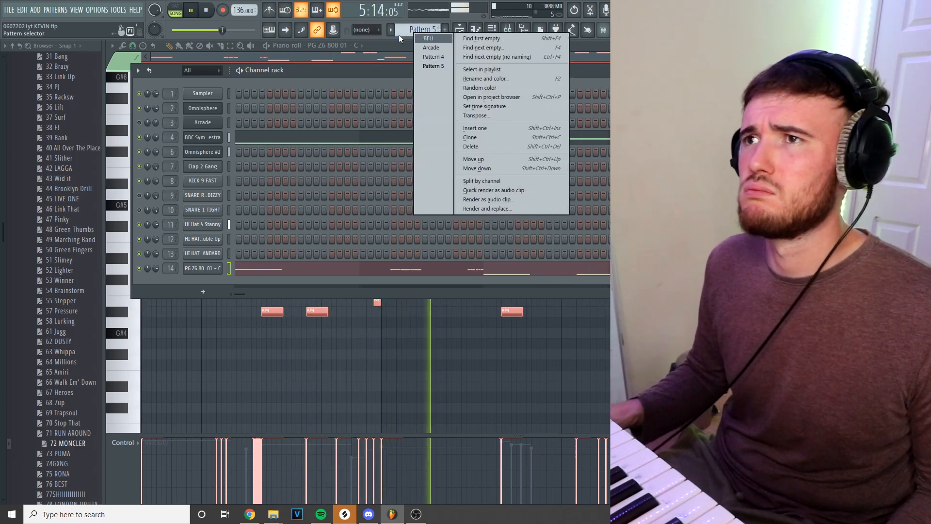
left_click(497, 181)
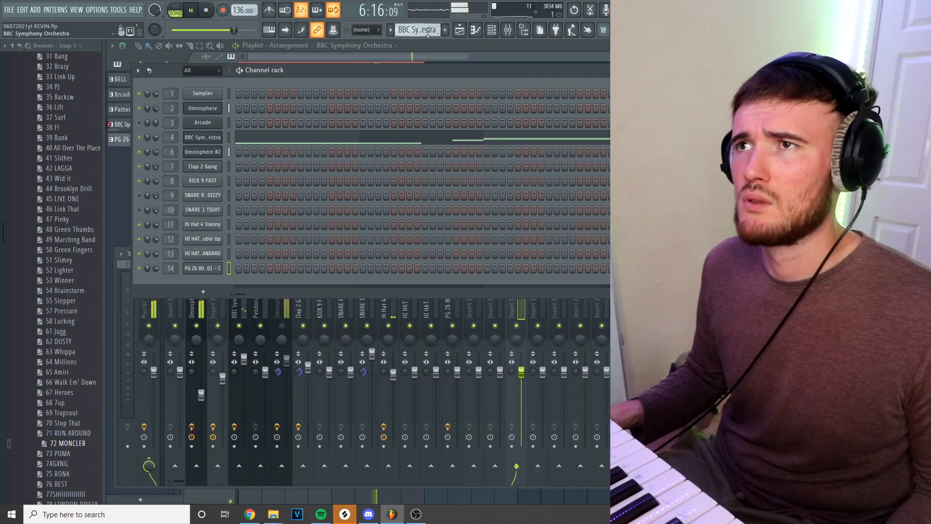
scroll(428, 33, "up", 2)
scroll(428, 32, "down", 1)
right_click(430, 33)
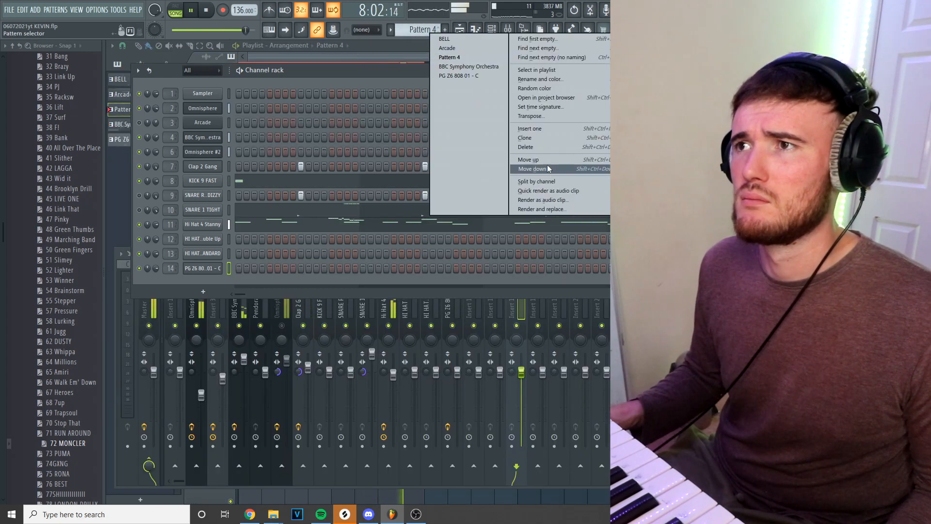
left_click(544, 181)
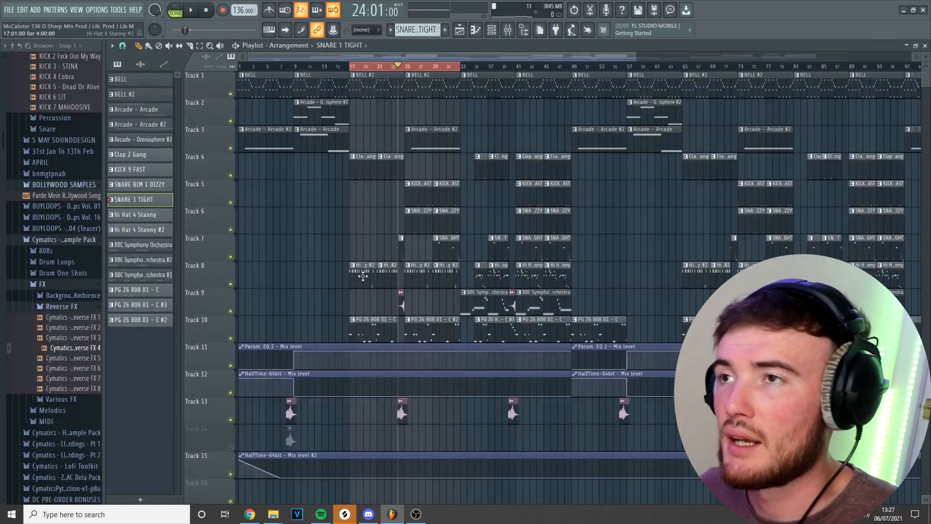
Review the finished arrangement's structure by marking the sections at bars 1 to 17, 17 to 33 and 33 to 49
scroll(328, 151, "down", 3)
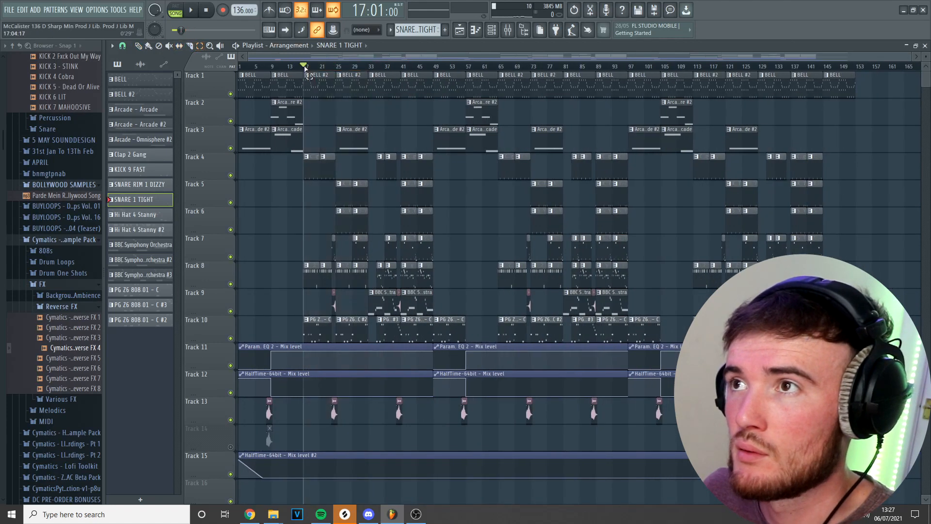
left_click_drag(307, 68, 240, 66)
left_click_drag(371, 68, 300, 83)
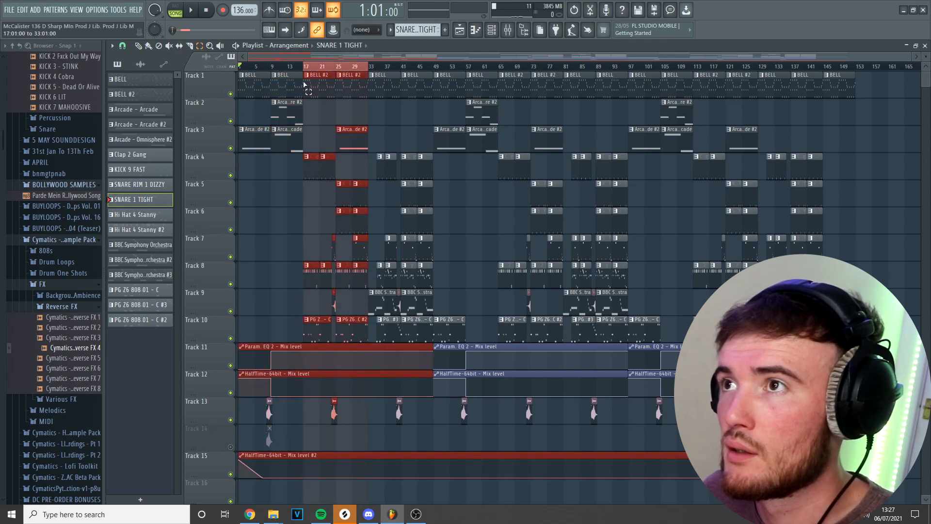
left_click_drag(438, 68, 369, 73)
left_click_drag(438, 68, 433, 129)
left_click(408, 127)
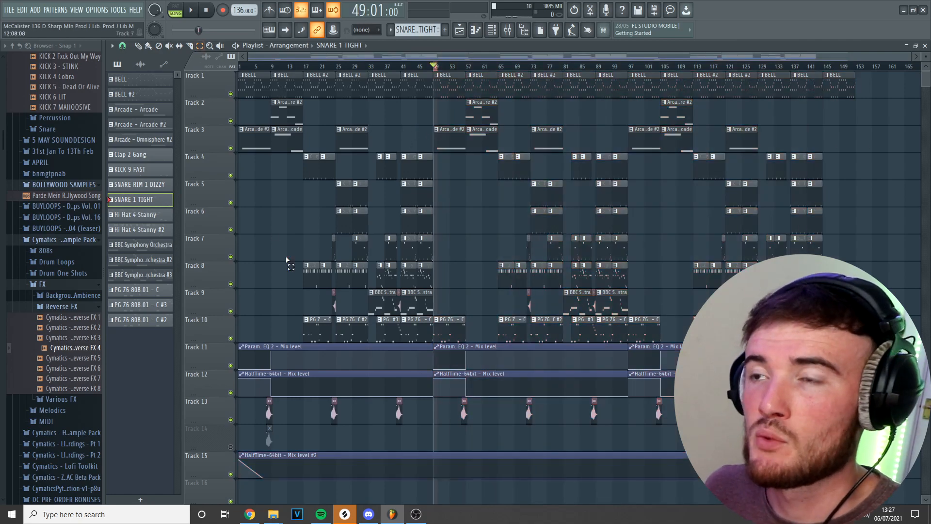
Listen to the intro from bar 1, checking the Param. EQ 2 and HalfTime mix level automation
scroll(217, 277, "up", 5)
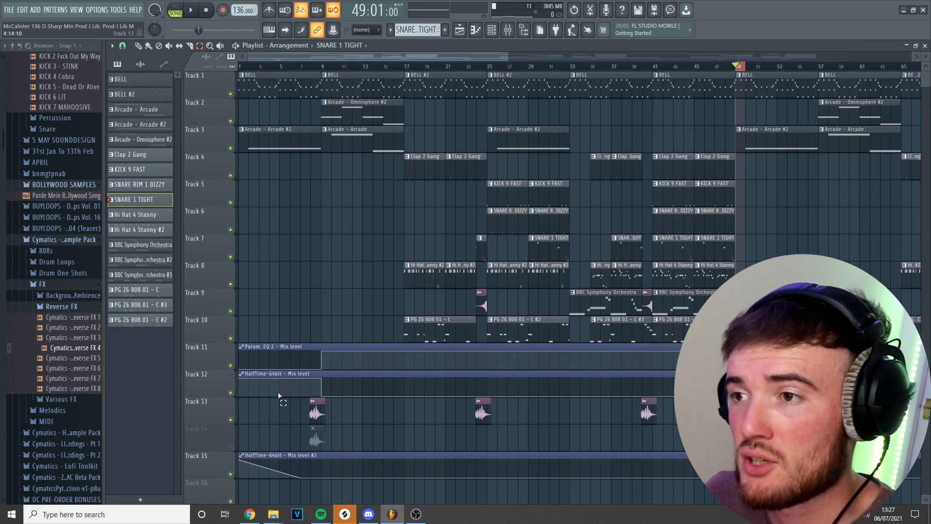
scroll(267, 321, "down", 2)
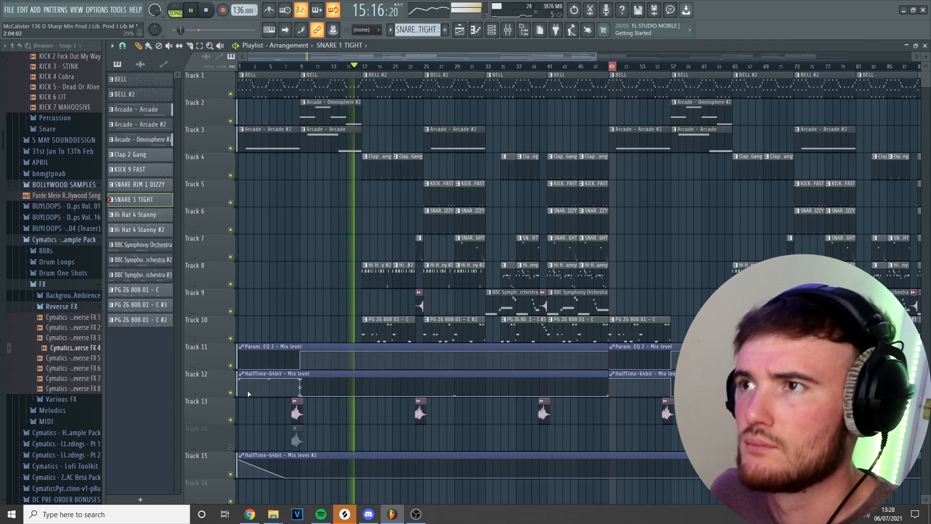
key("space")
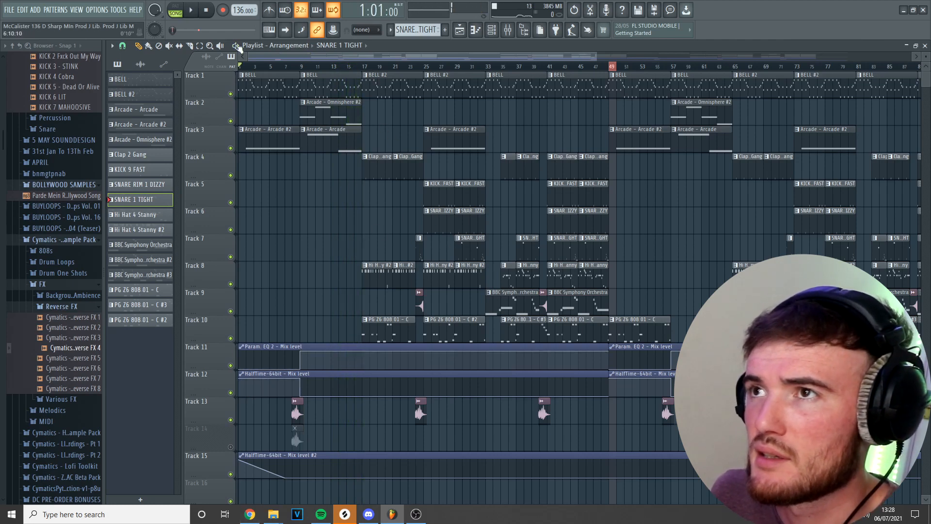
Select bars 17 to 33 in the playlist and play that section
left_click_drag(364, 67, 475, 103)
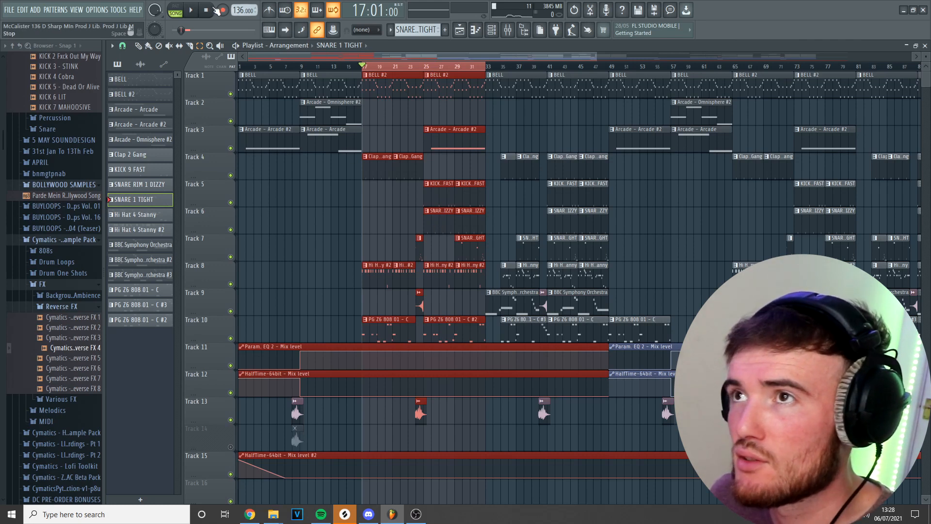
left_click(191, 15)
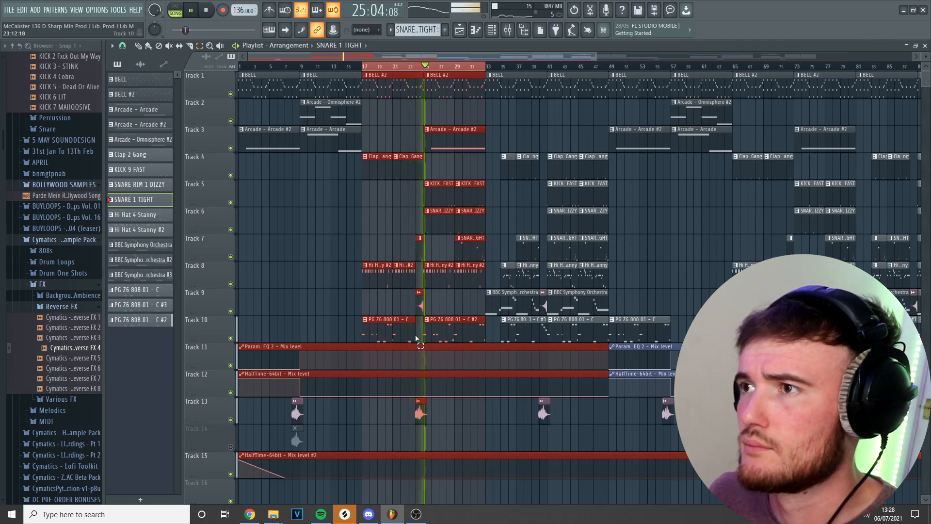
key("space")
Examine the transition at bar 24 with its snare and reverse FX clips, playing from there through bar 32
scroll(420, 300, "up", 4)
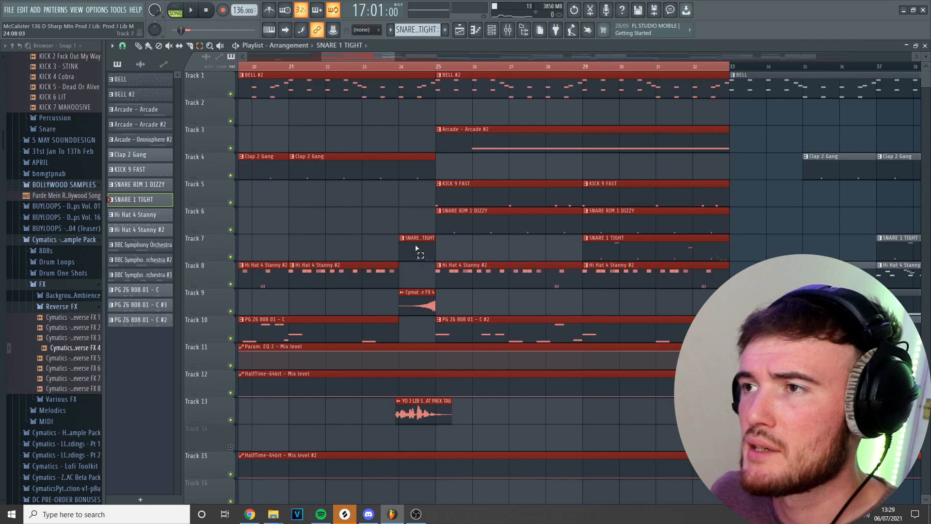
scroll(420, 247, "down", 4)
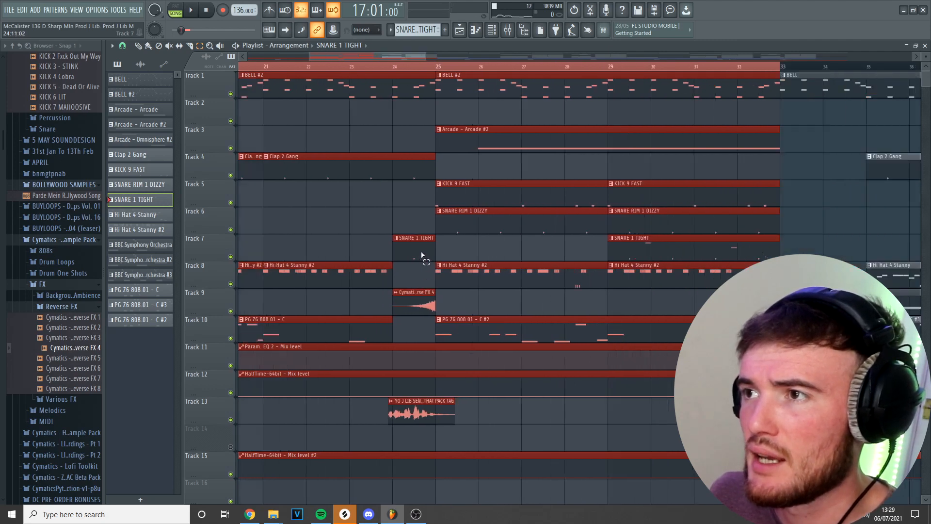
left_click(417, 67)
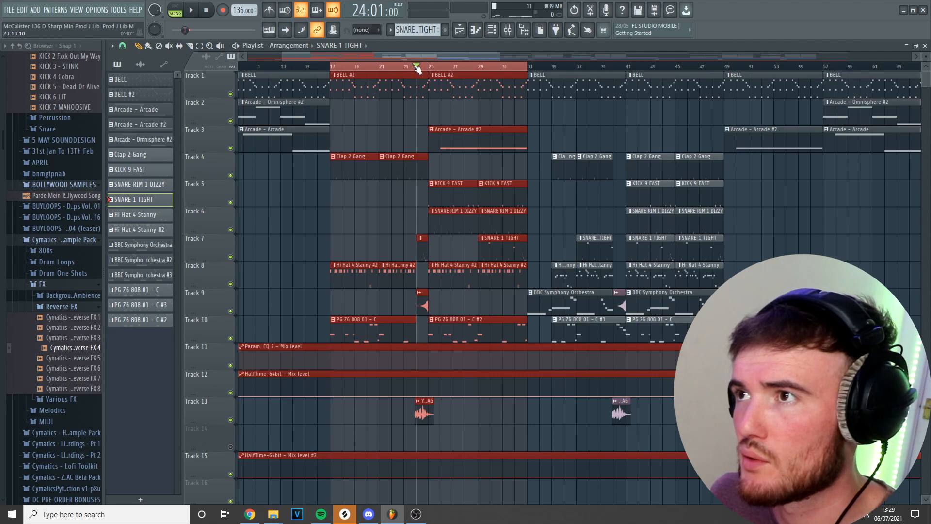
key("space")
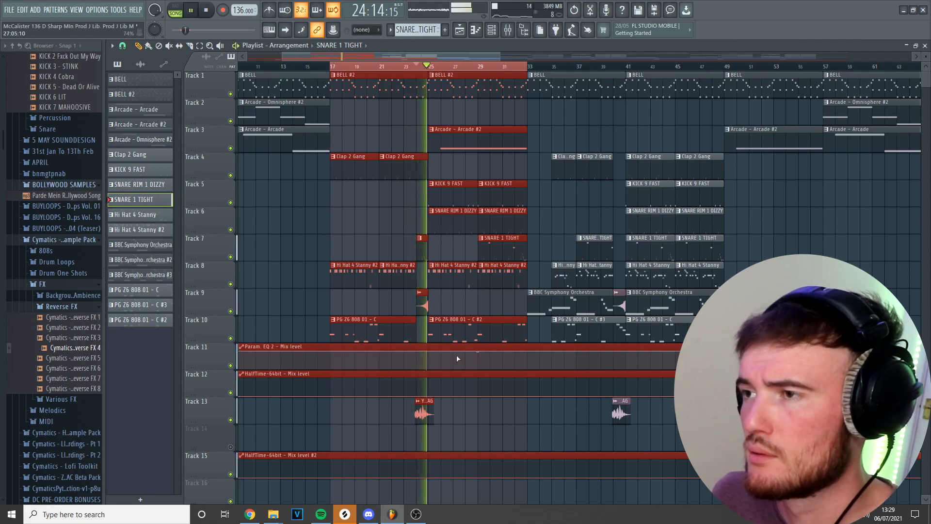
scroll(468, 371, "up", 3)
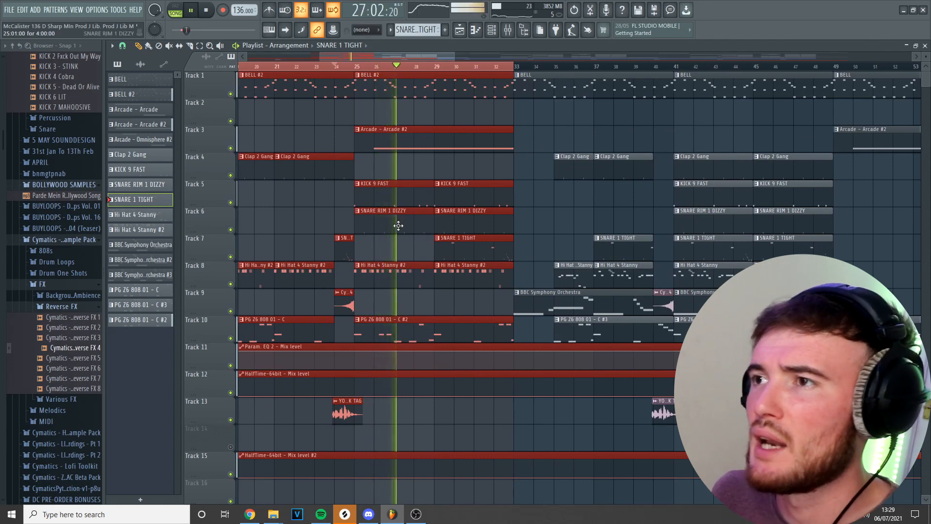
scroll(398, 216, "down", 3)
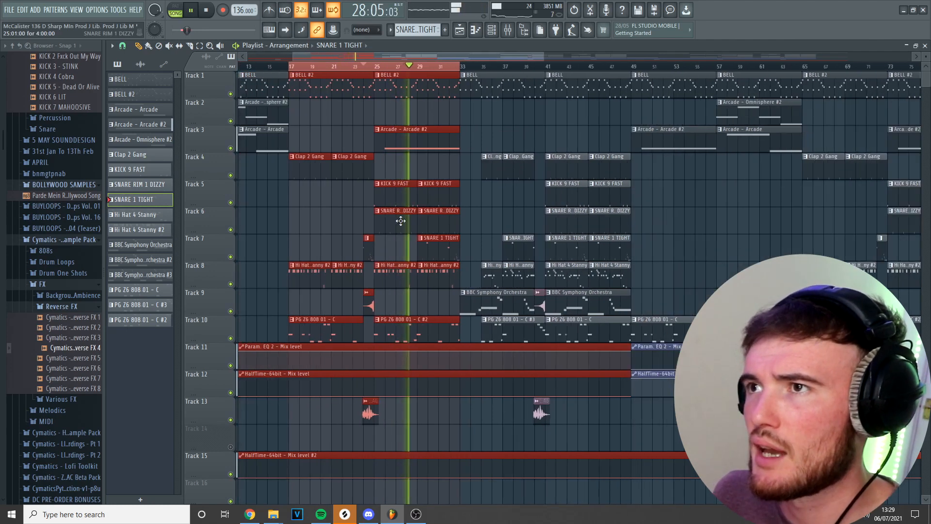
scroll(399, 208, "down", 2)
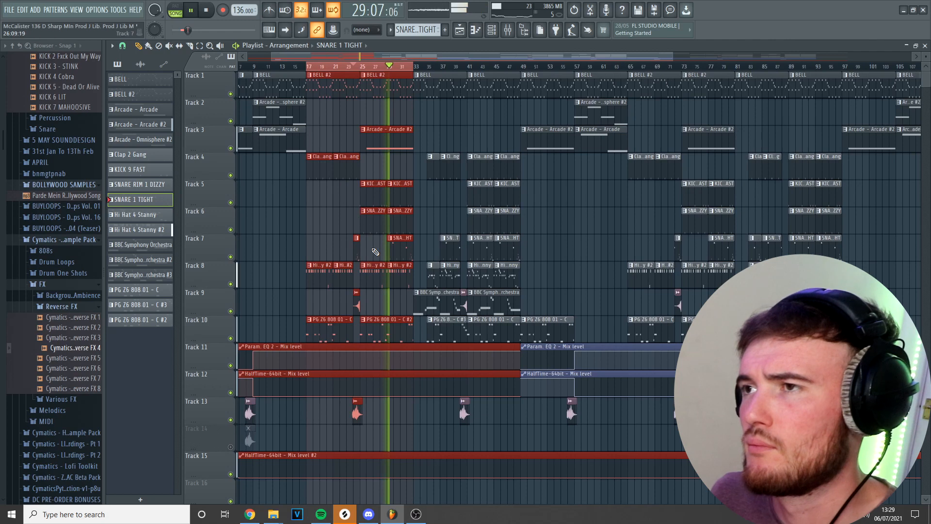
scroll(398, 311, "up", 3)
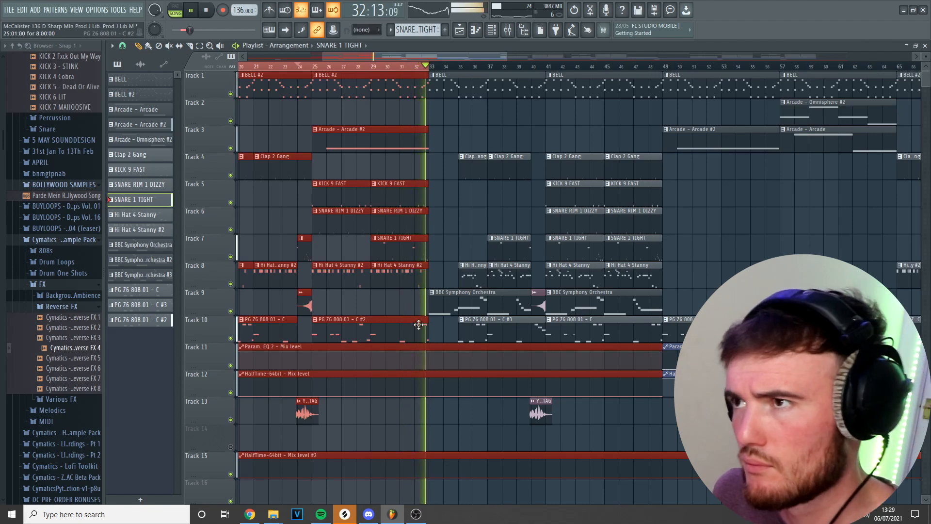
key("space")
Select bars 33 to 49 in the playlist and examine how the orchestra, 808 and drum clips are arranged there
scroll(417, 323, "down", 4)
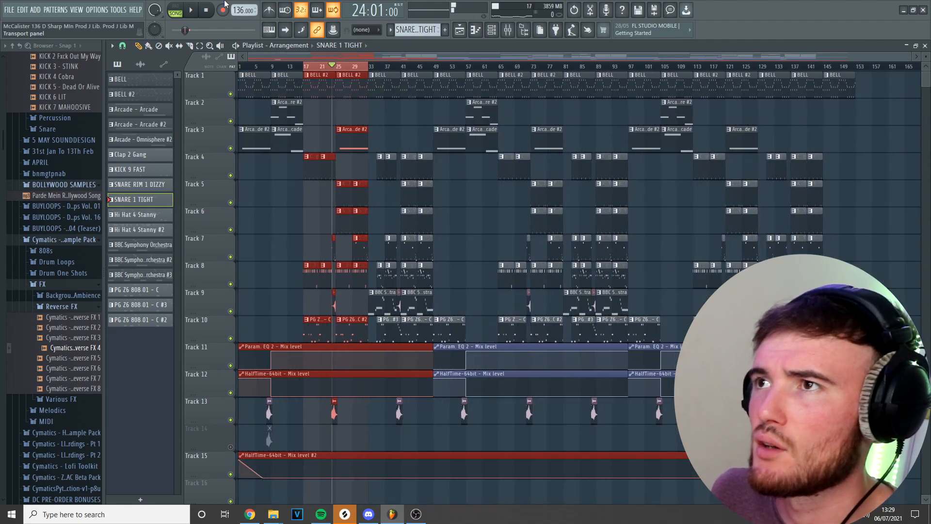
left_click_drag(372, 70, 434, 78)
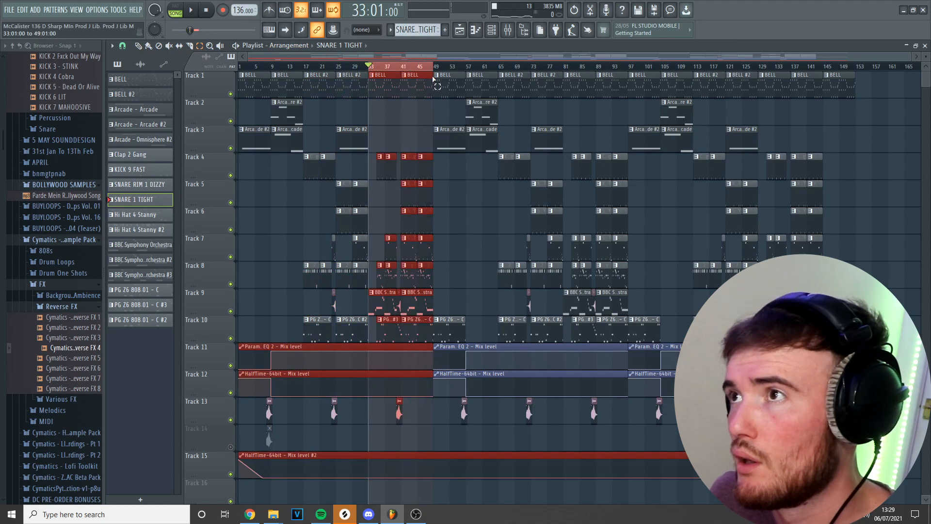
scroll(400, 160, "up", 5)
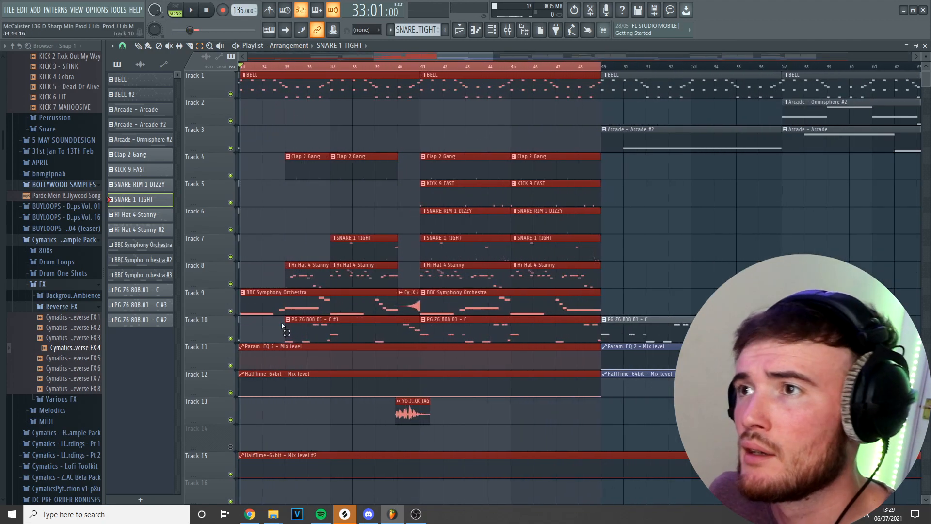
scroll(281, 324, "down", 4)
scroll(263, 301, "up", 3)
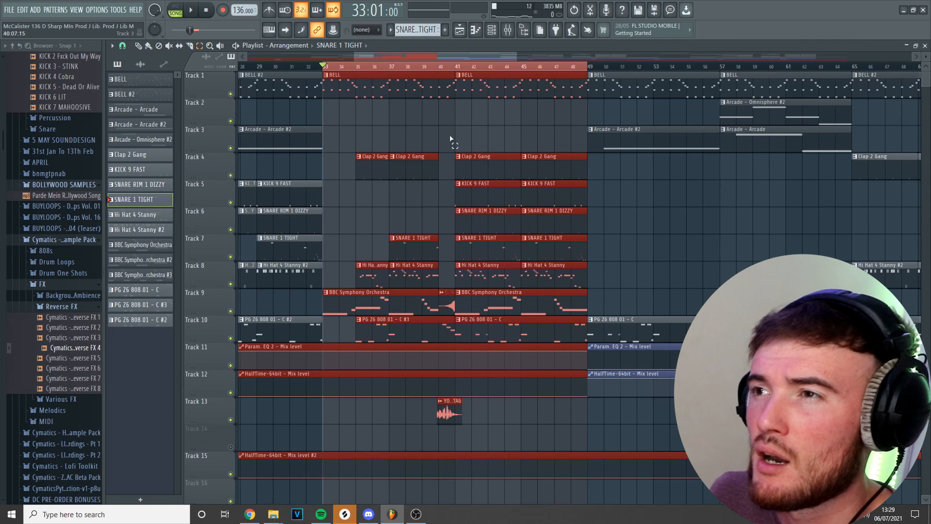
scroll(450, 139, "up", 2)
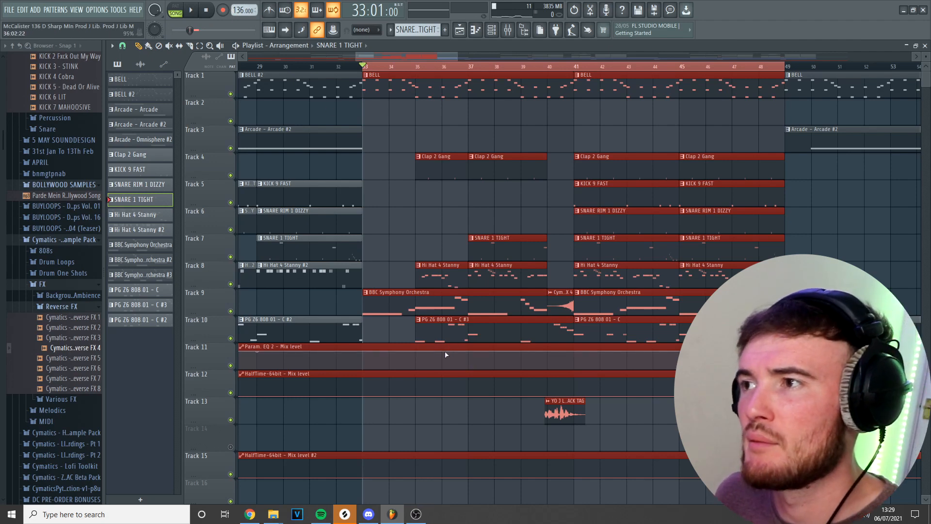
Examine the drum break at bar 40, with its reverse FX and tag clips leading into bar 41
scroll(463, 314, "down", 2)
scroll(570, 337, "up", 3)
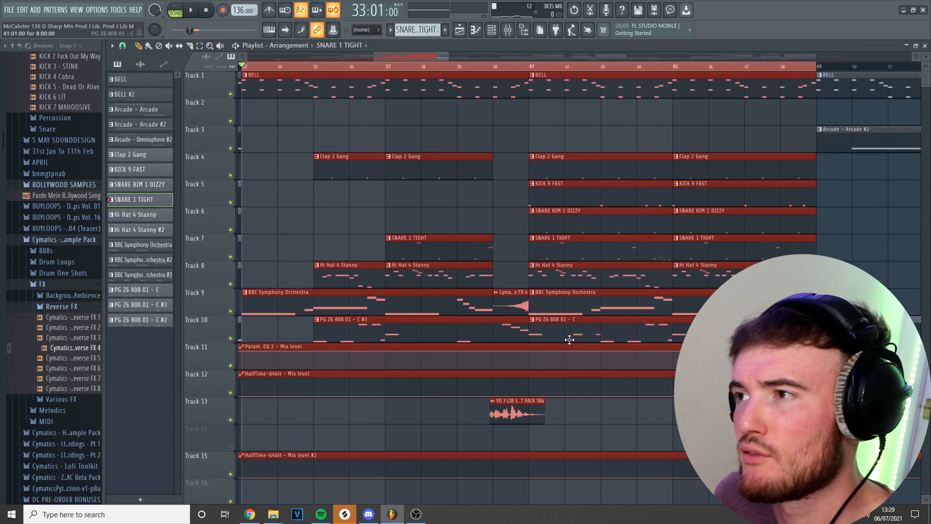
left_click(493, 68)
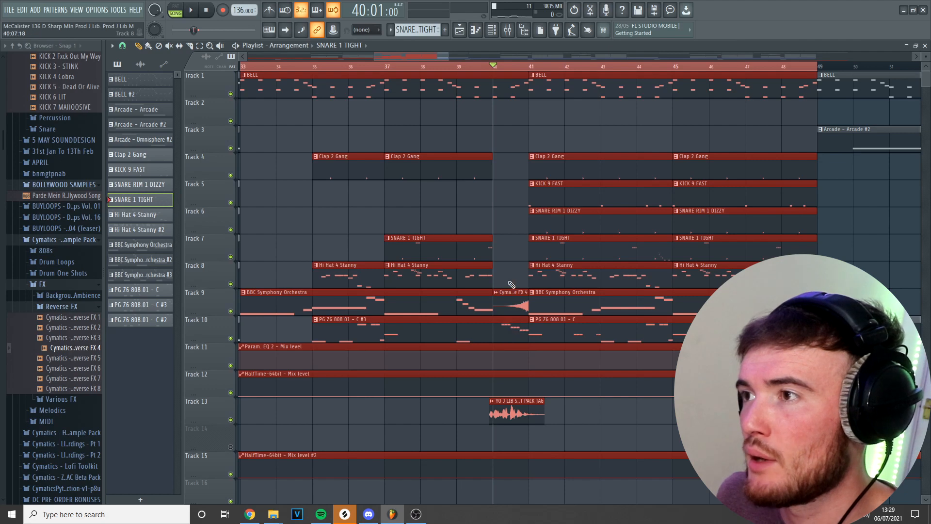
scroll(524, 279, "down", 3)
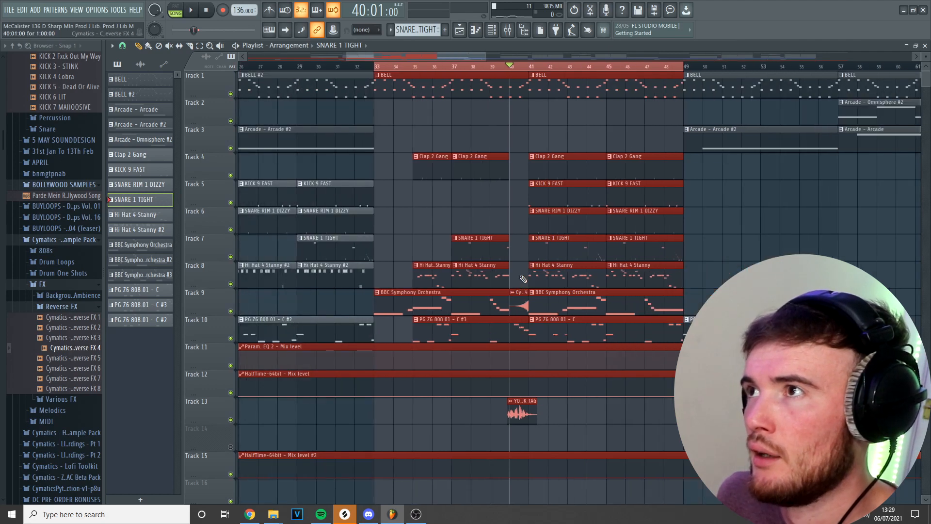
scroll(553, 112, "down", 2)
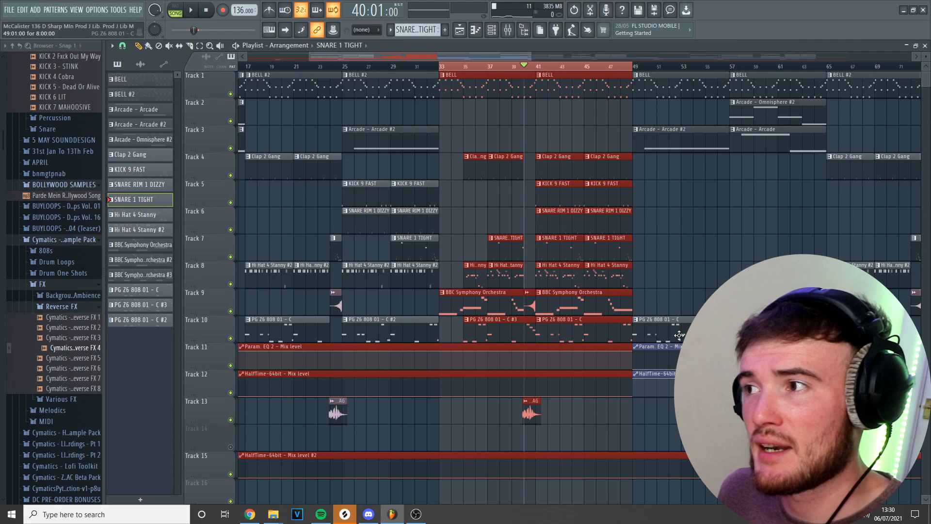
Play the orchestra section from bar 33, and replay it from bar 32 to hear the transition through bar 43
left_click(440, 67)
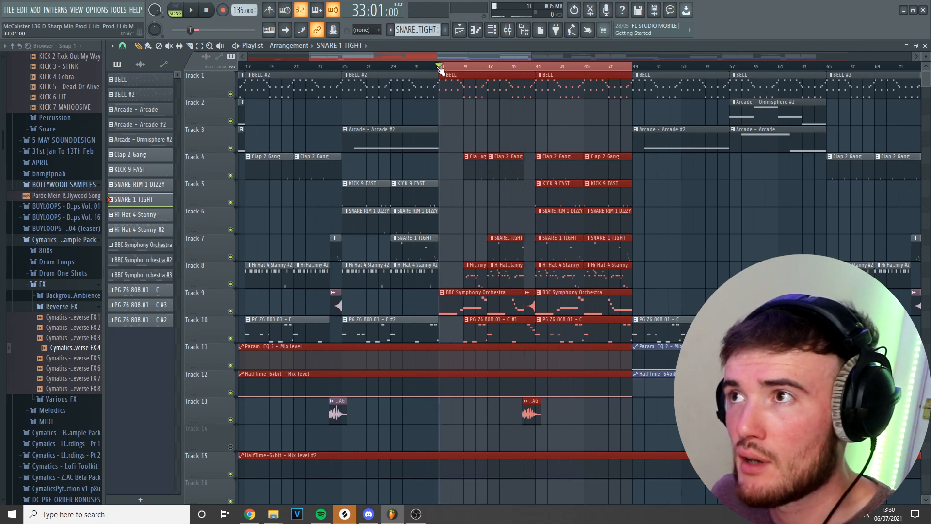
key("space")
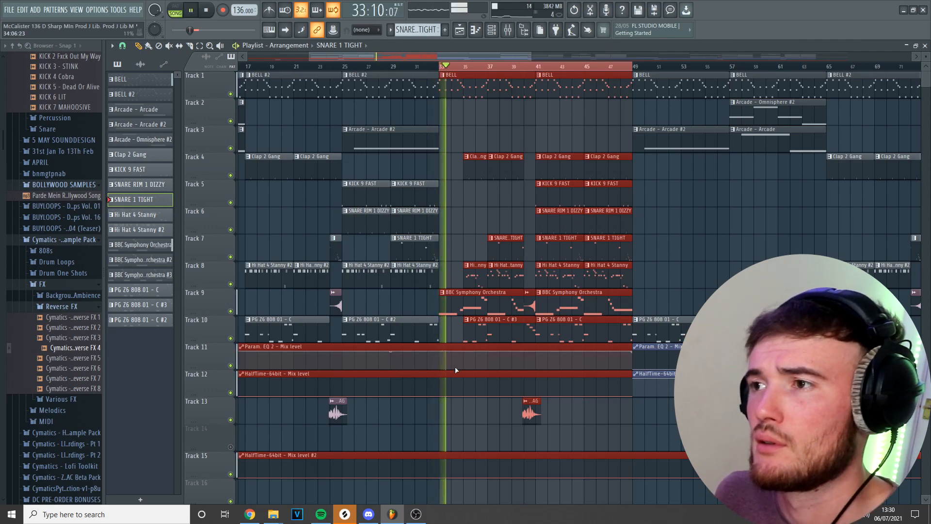
key("space")
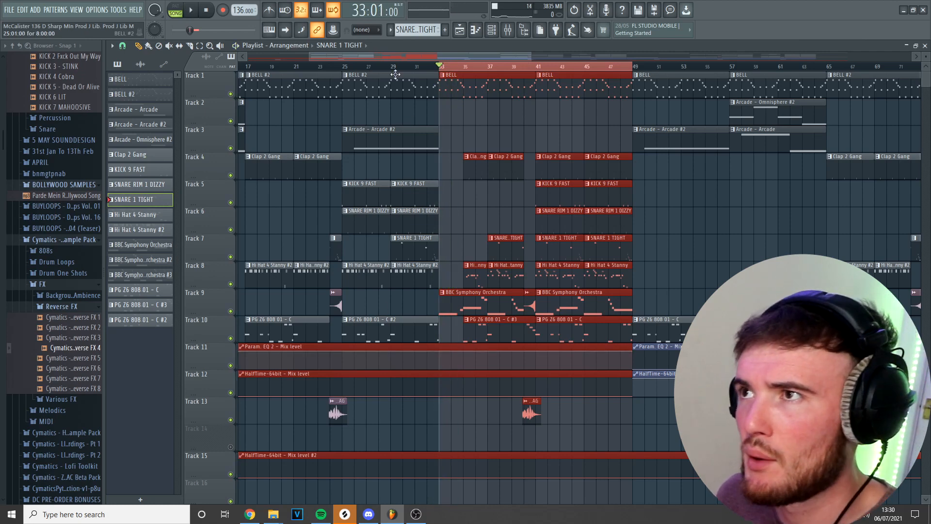
left_click(427, 67)
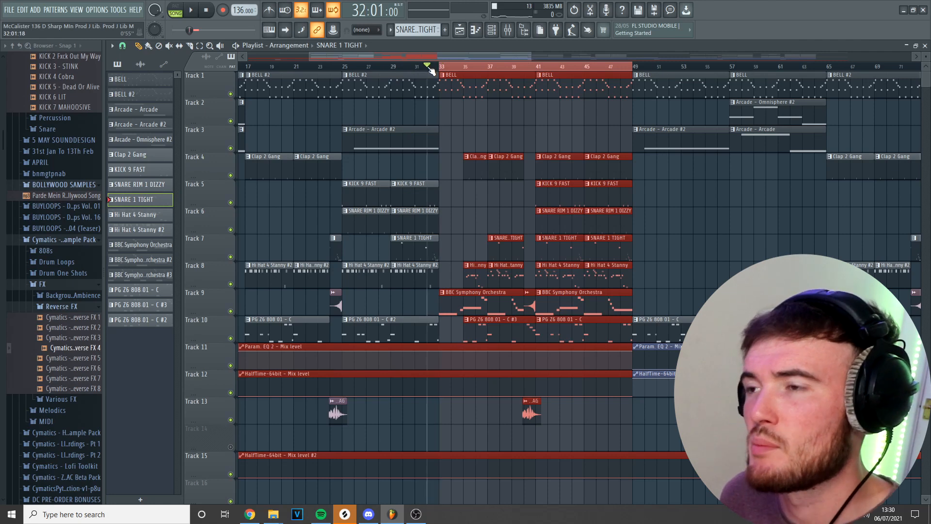
key("space")
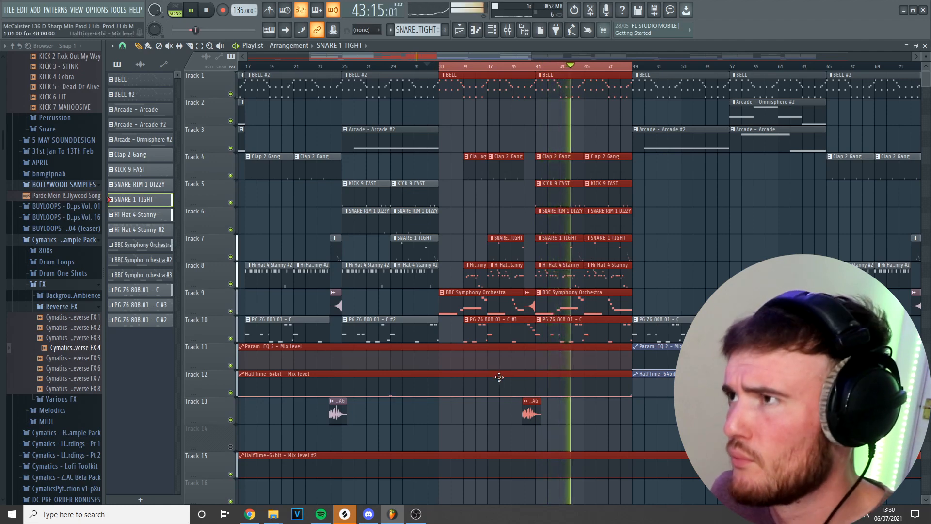
key("space")
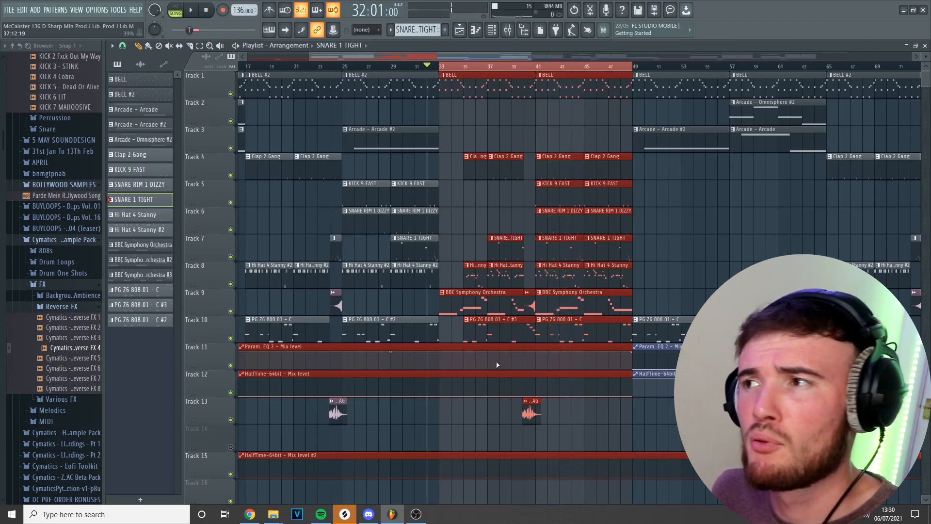
Deselect the clips, open the PG Z6 808 01 - C #3 pattern in the piano roll, and play its descending 808 notes from bar 8
left_click(705, 224, "ctrl")
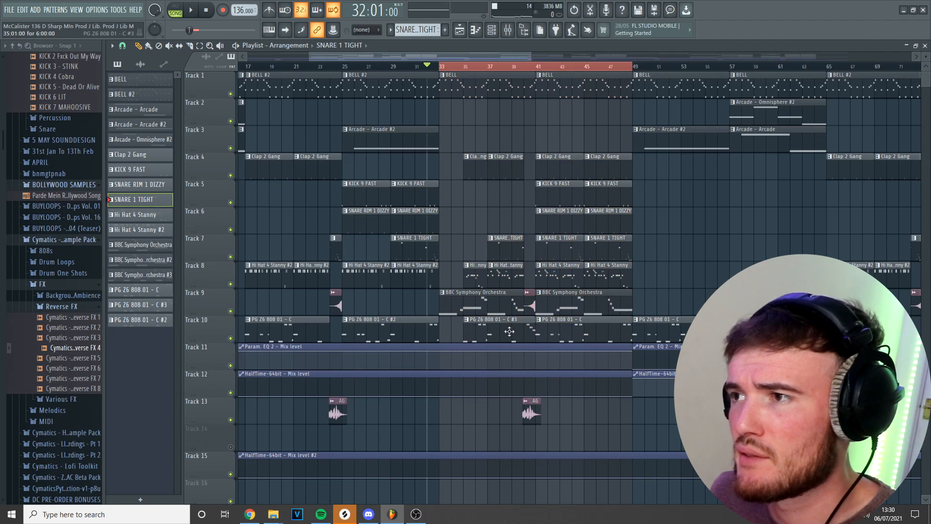
right_click(467, 324)
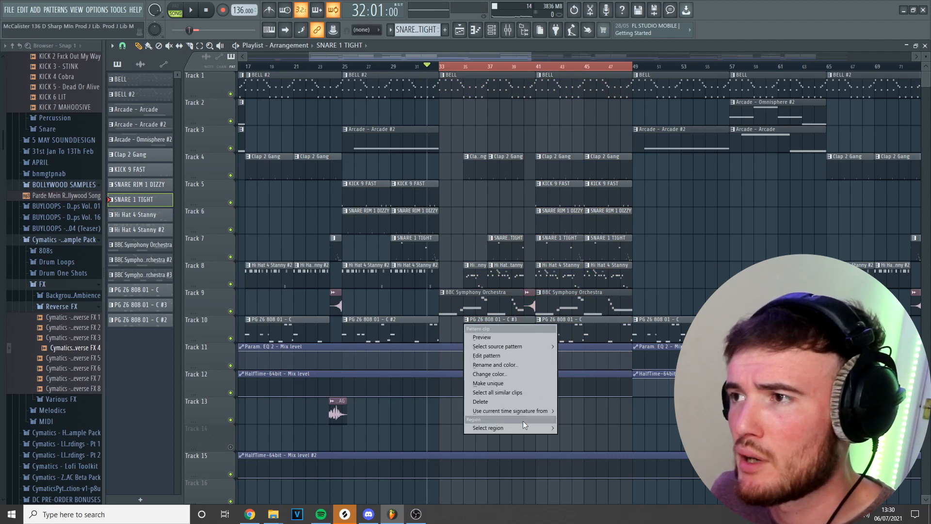
left_click(453, 334)
double_click(512, 336)
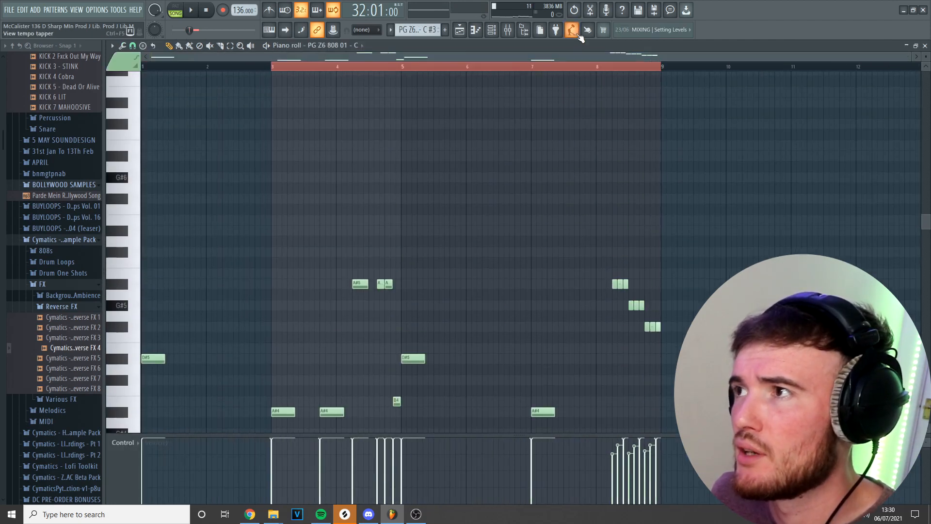
left_click(597, 68)
key("space")
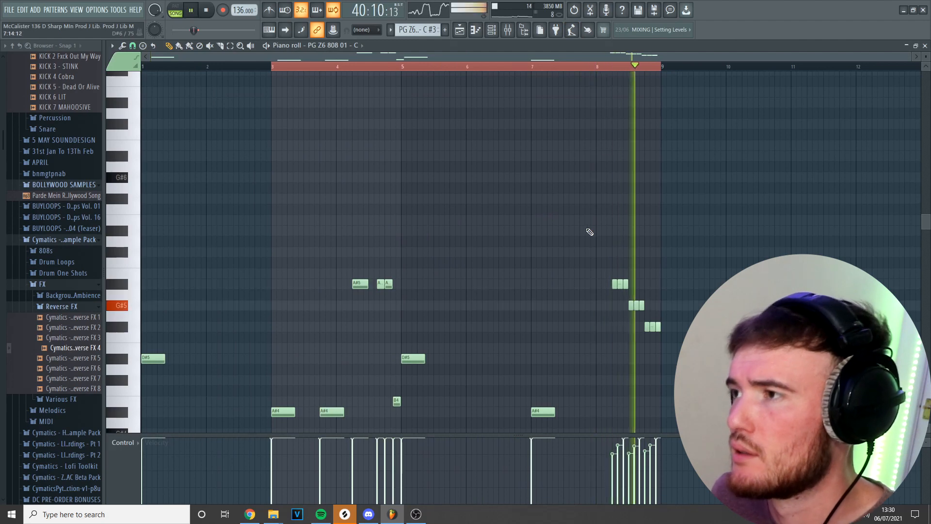
key("space")
key("F5")
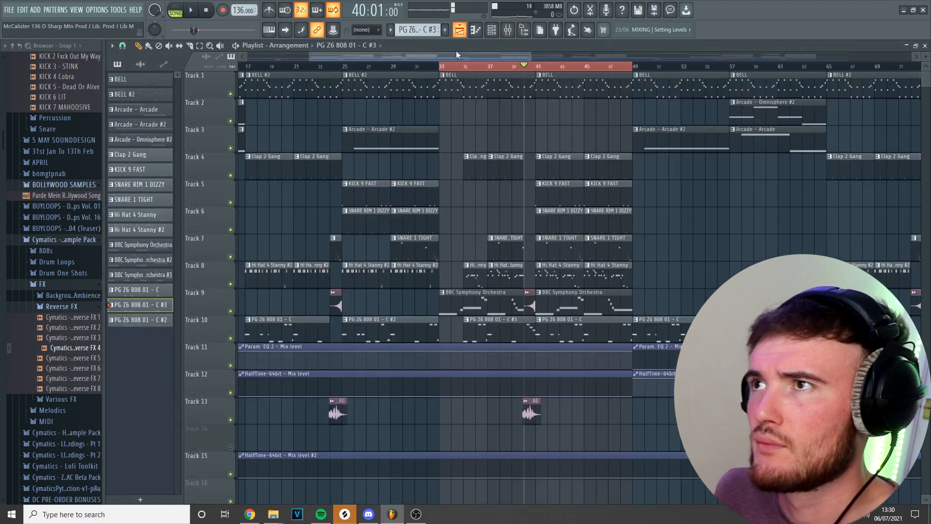
Select all playlist clips and the time range starting at bar 49, and play the transition from bar 48
scroll(696, 265, "down", 5)
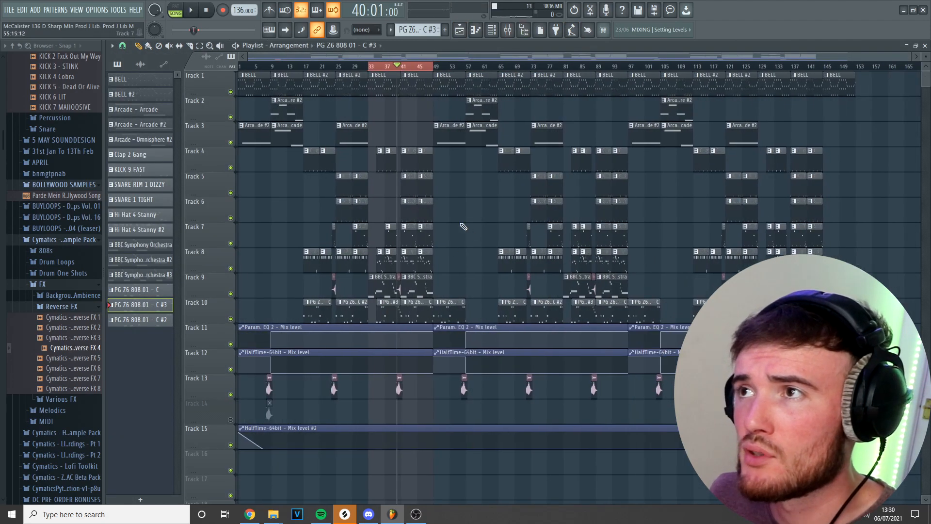
scroll(461, 224, "up", 5)
key("ctrl+a")
left_click(401, 67)
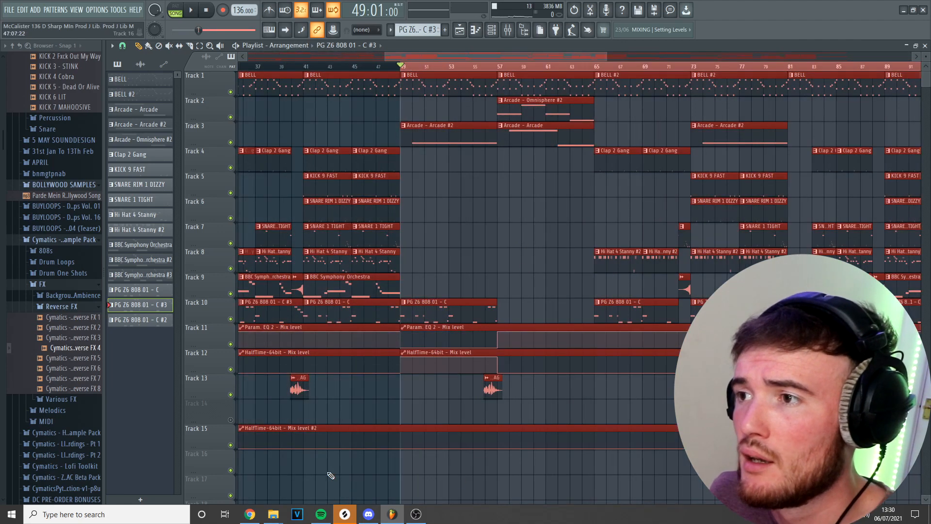
left_click(396, 69)
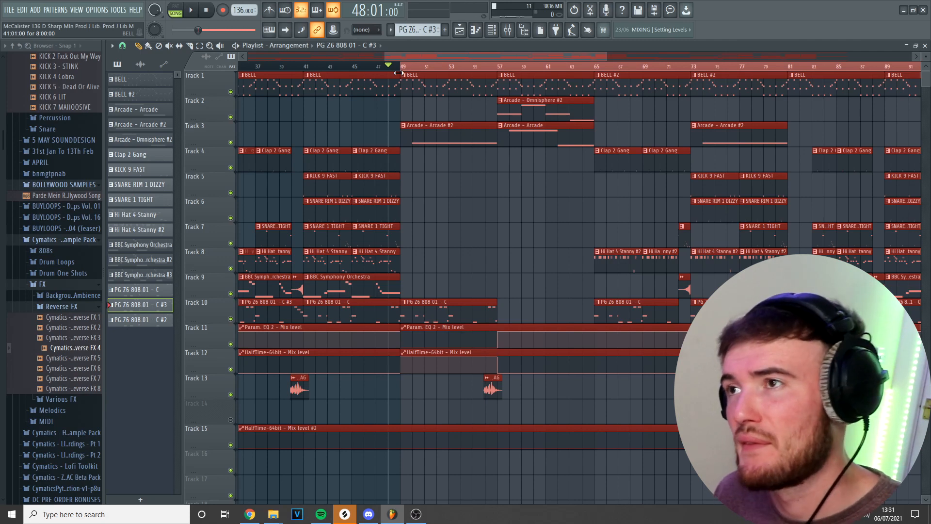
key("space")
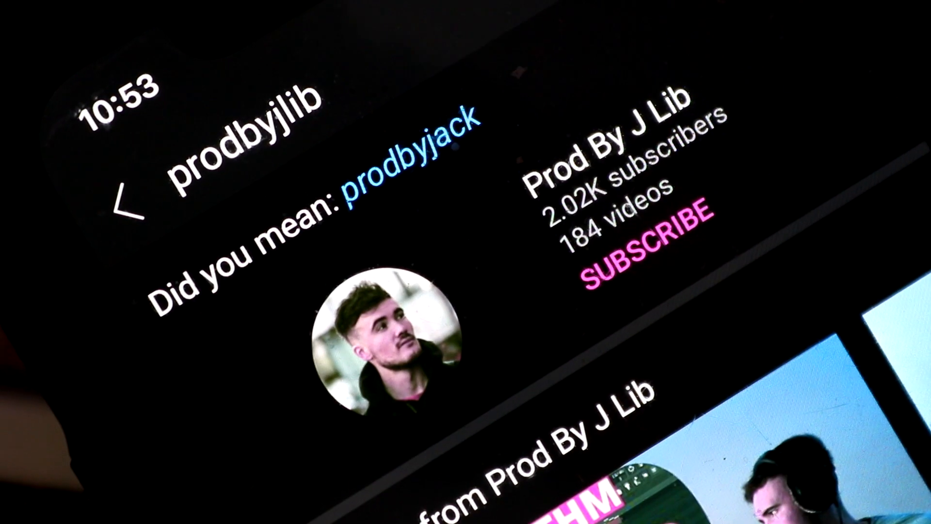
left_click(646, 242)
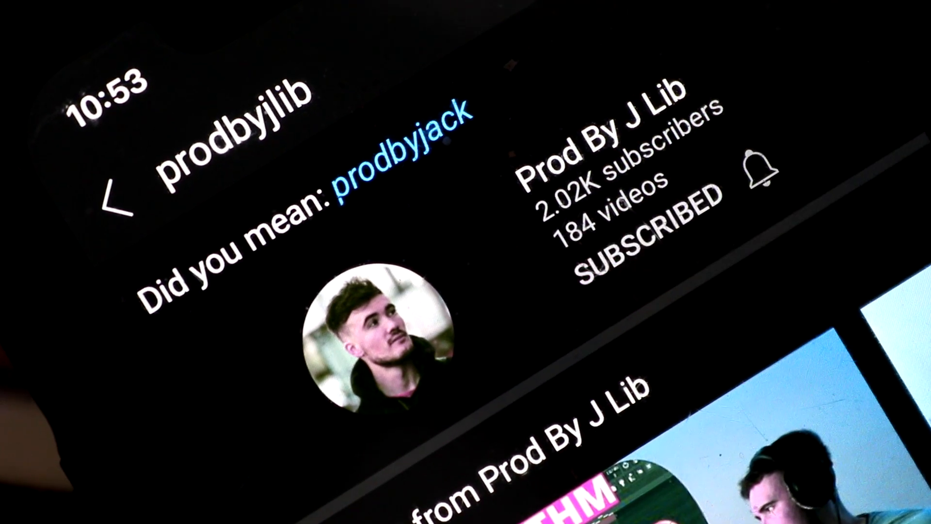
left_click(758, 169)
left_click(481, 226)
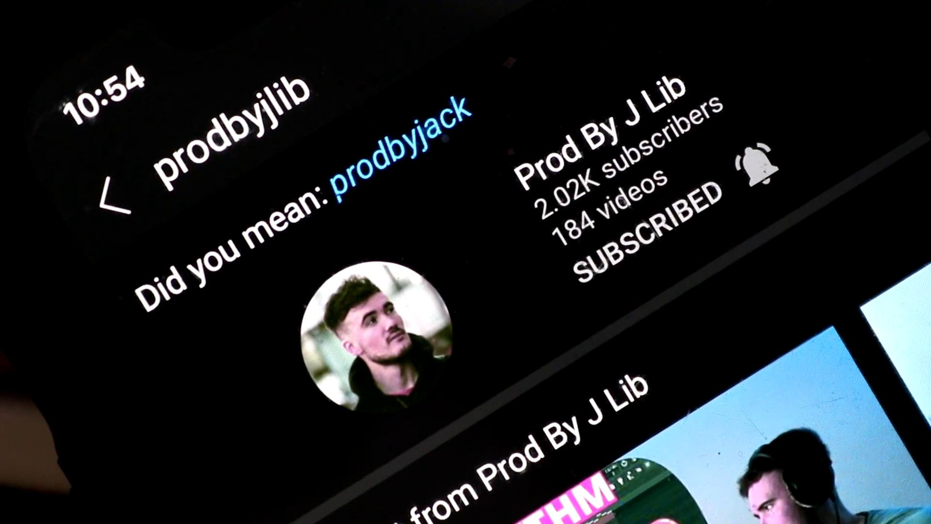